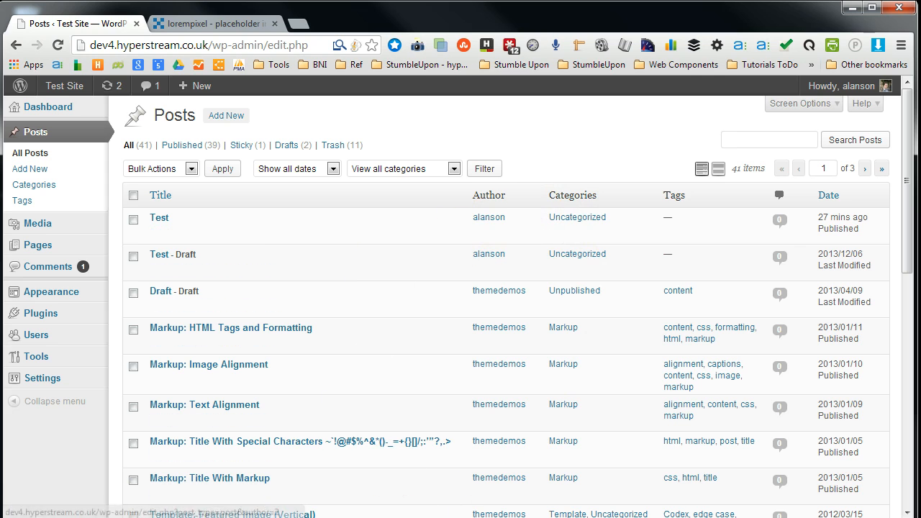
- Start a new post titled Test
scroll(572, 392, down, 5)
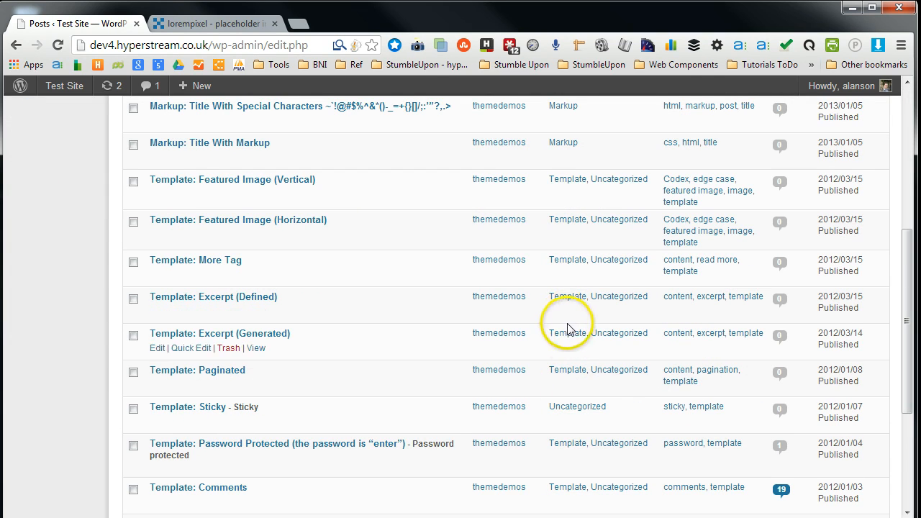
scroll(575, 405, down, 3)
scroll(579, 400, up, 8)
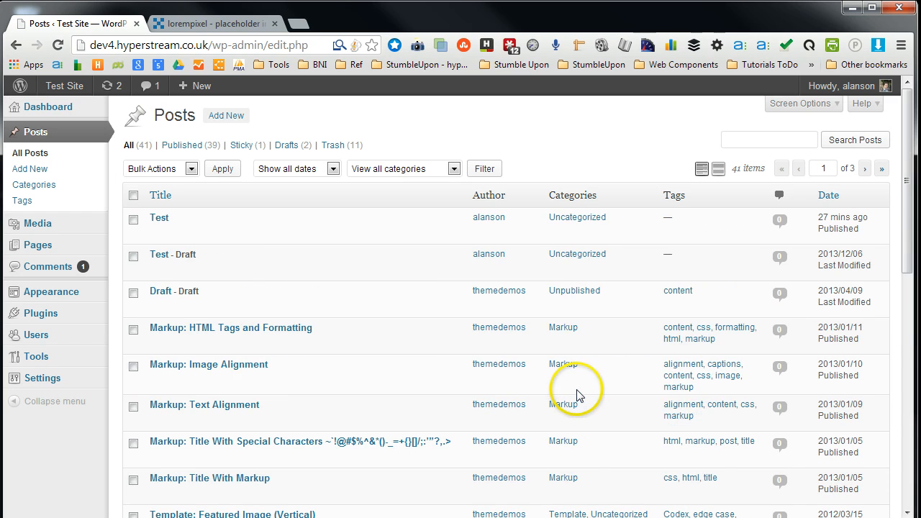
click(228, 117)
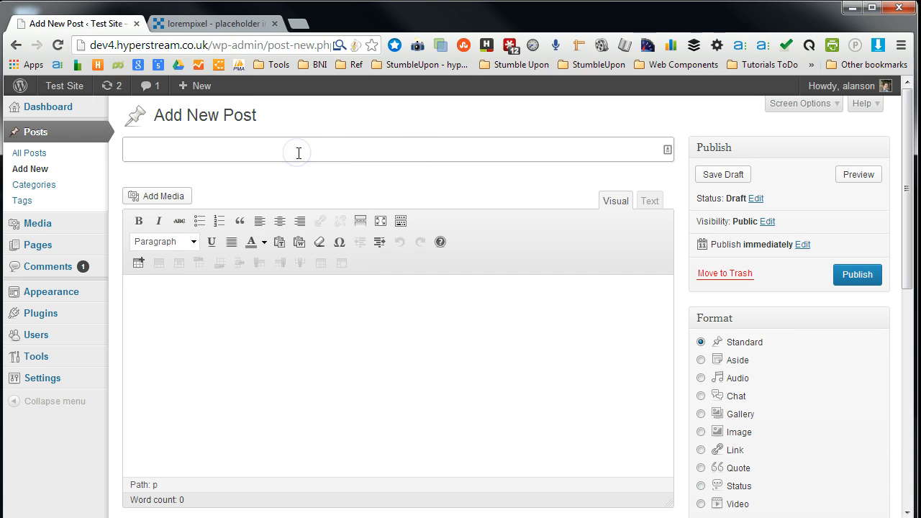
click(329, 330)
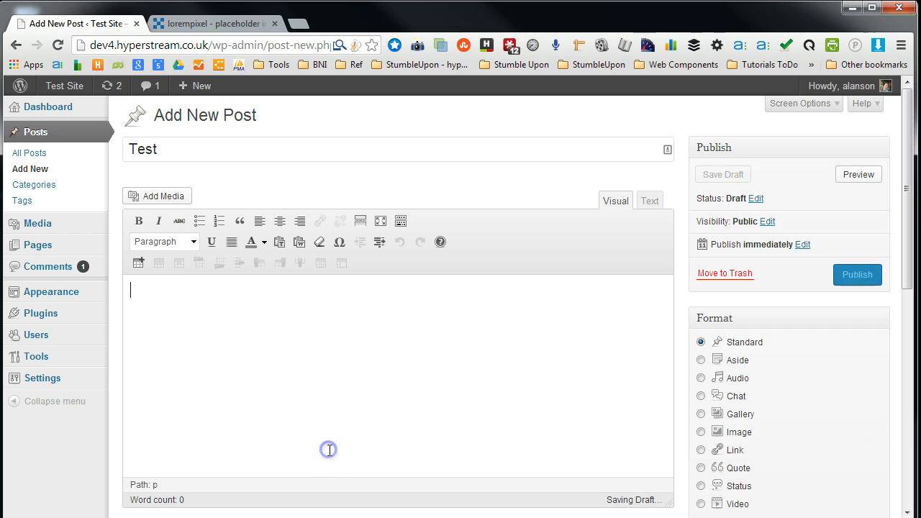
- Add a new category named News from the post's Categories box
scroll(704, 384, down, 3)
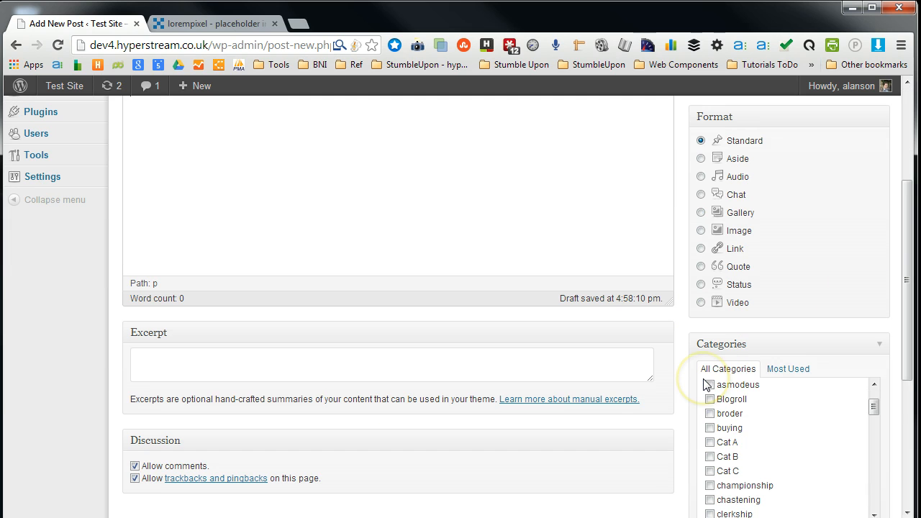
scroll(698, 381, down, 1)
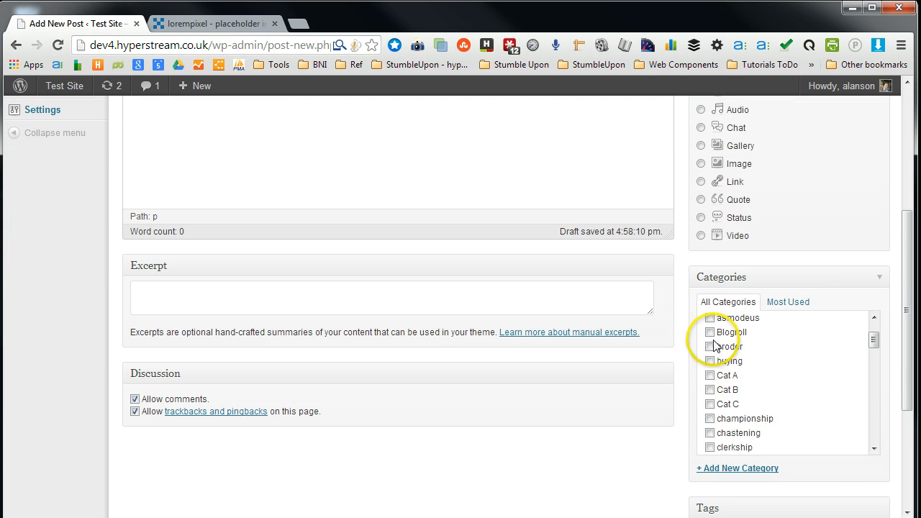
drag(875, 343, 887, 327)
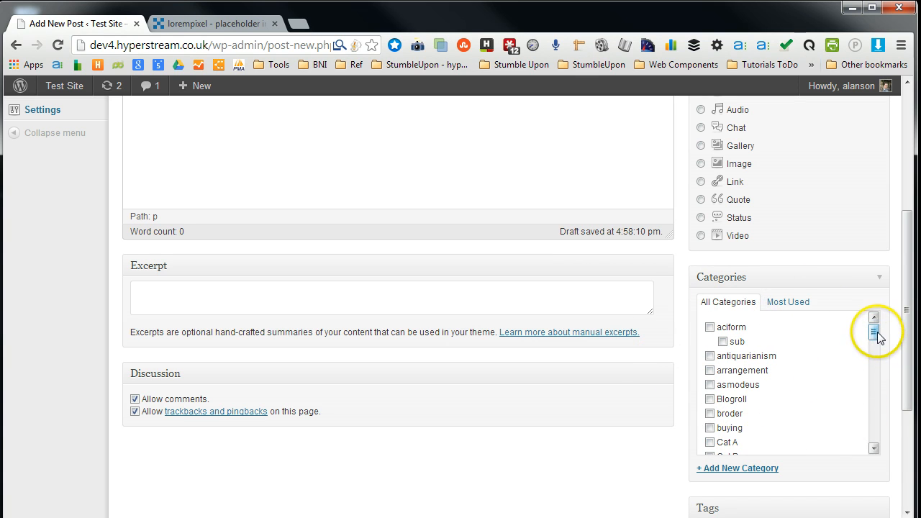
drag(875, 337, 891, 301)
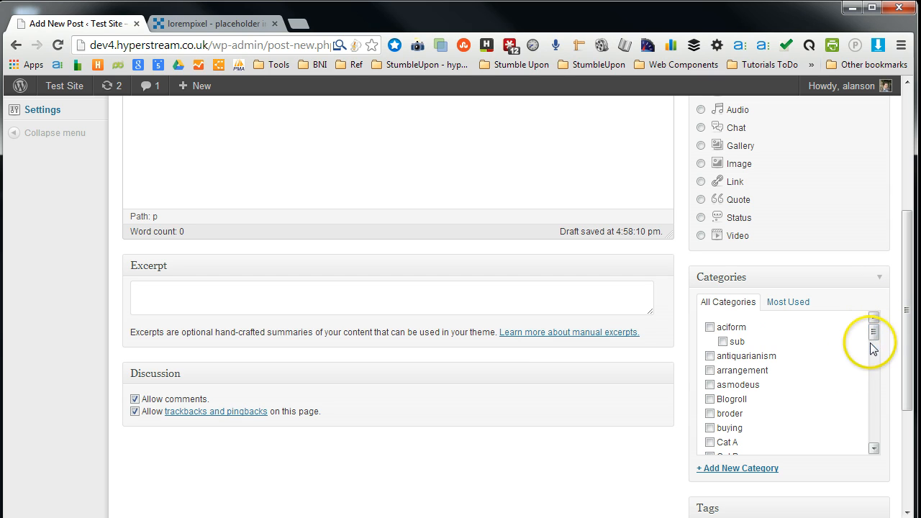
scroll(725, 380, up, 4)
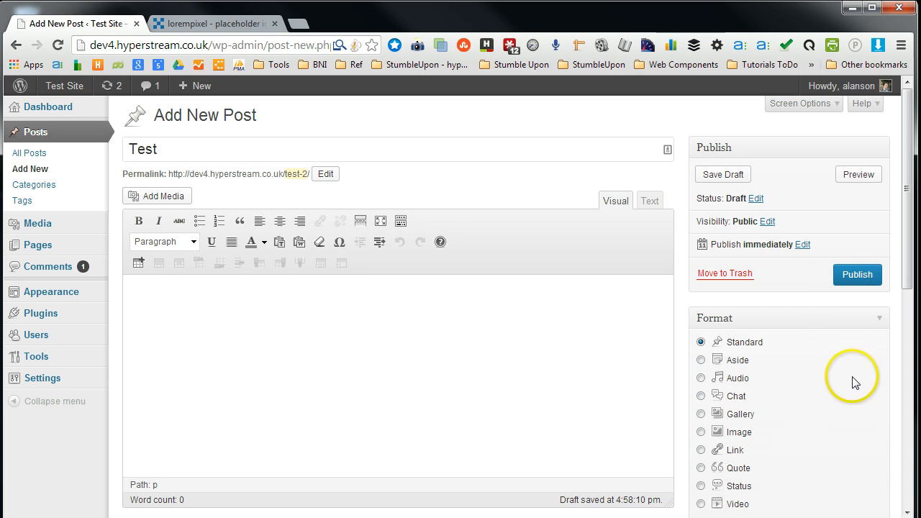
scroll(880, 384, down, 3)
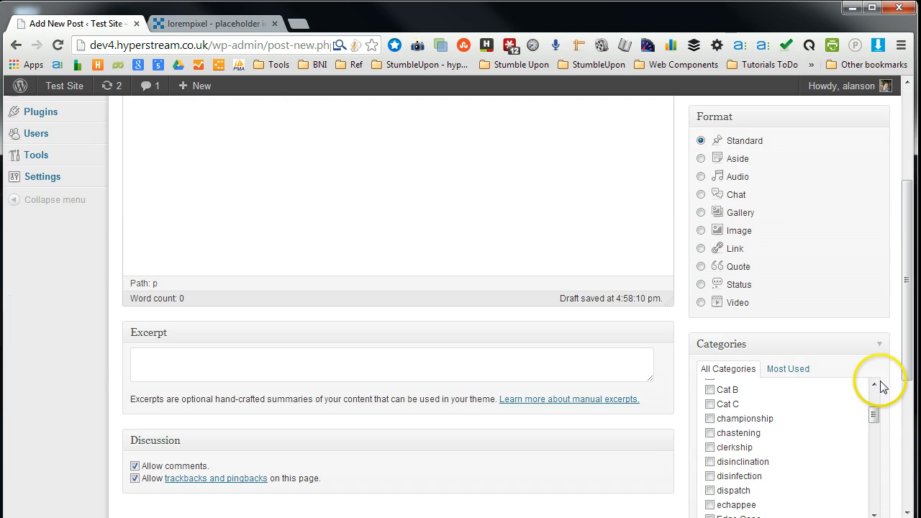
scroll(887, 407, down, 3)
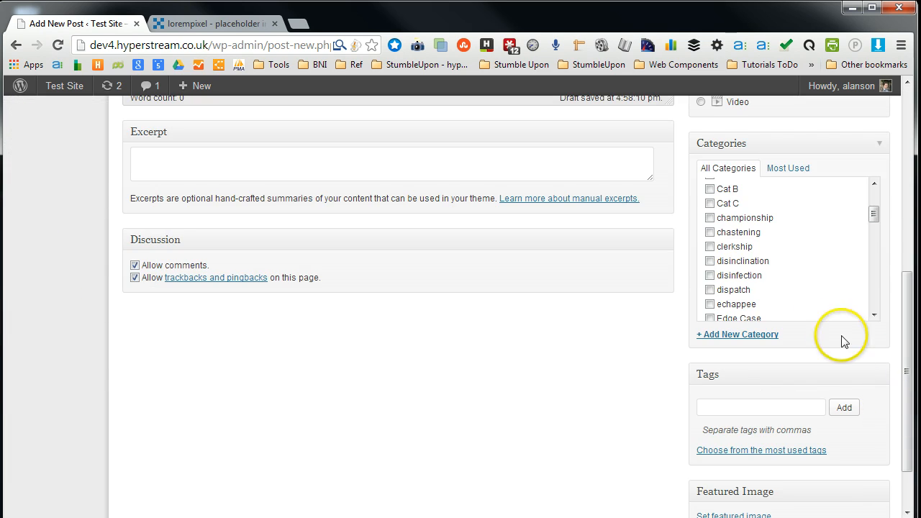
click(760, 335)
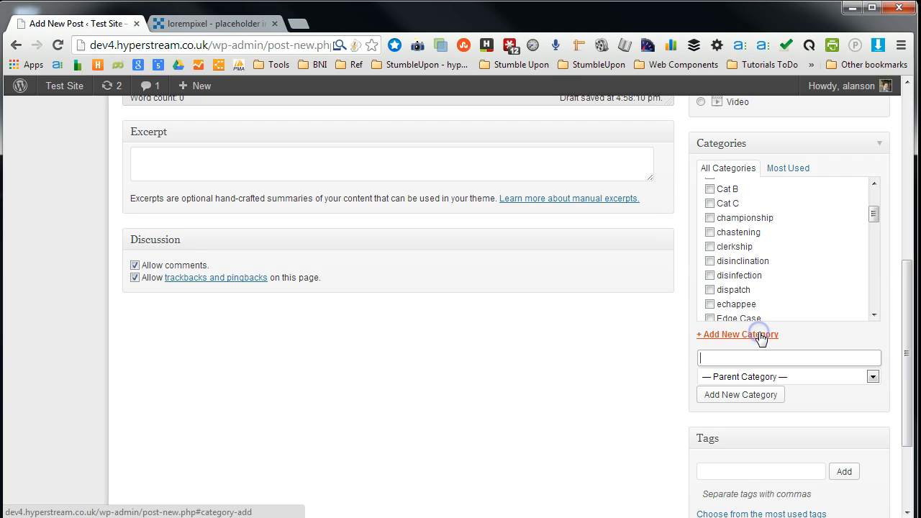
click(763, 360)
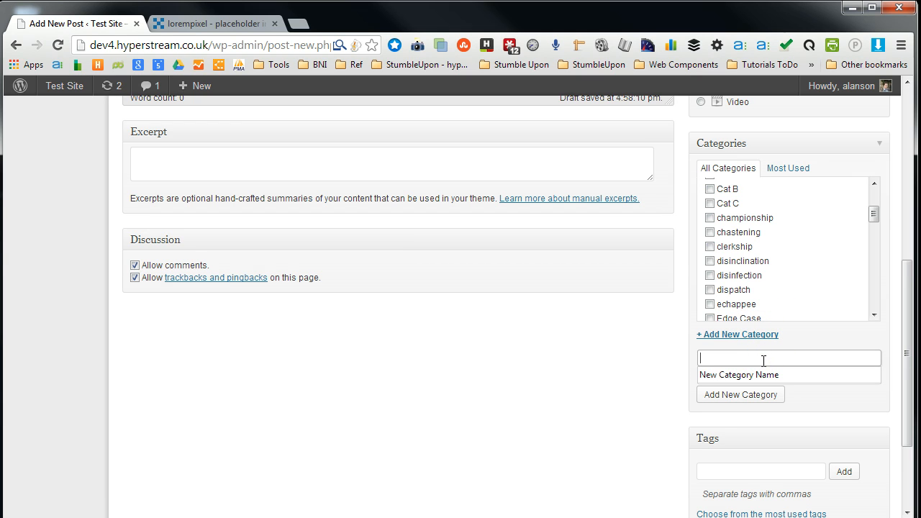
text(News)
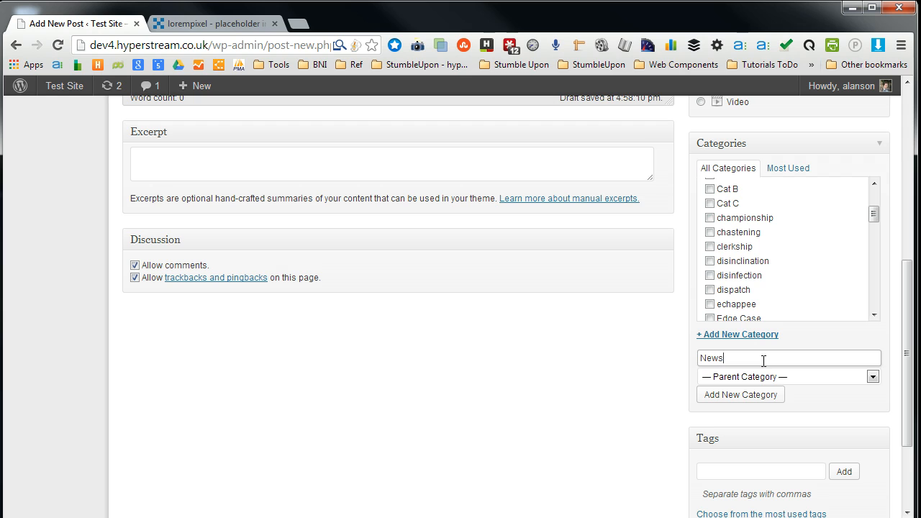
click(766, 402)
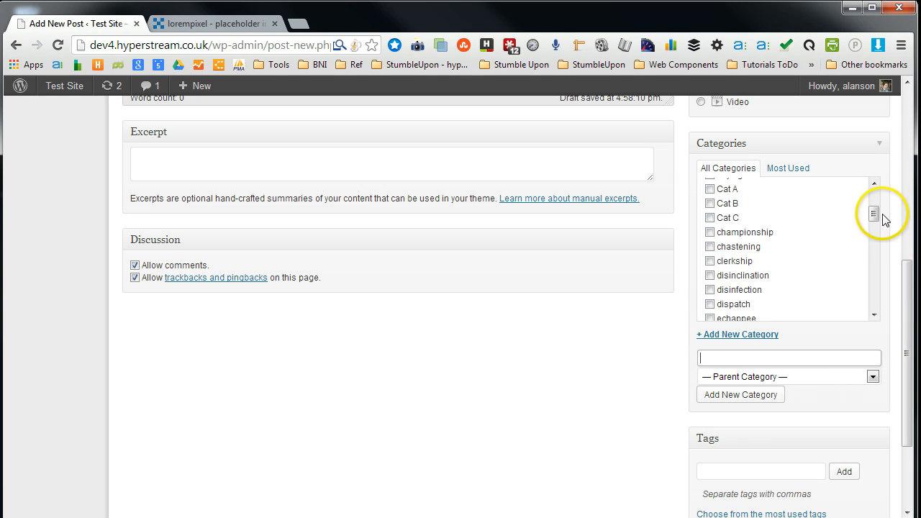
- Publish the post with the News category checked
drag(875, 214, 892, 189)
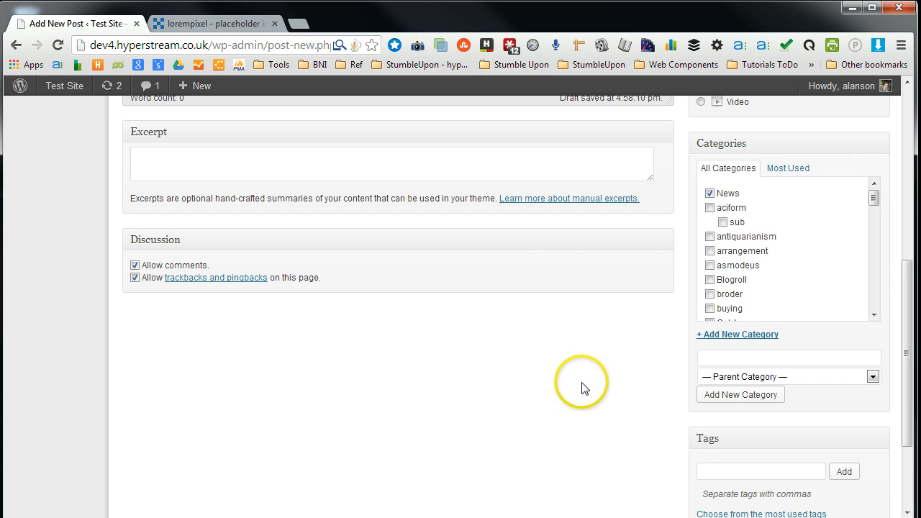
scroll(580, 386, up, 5)
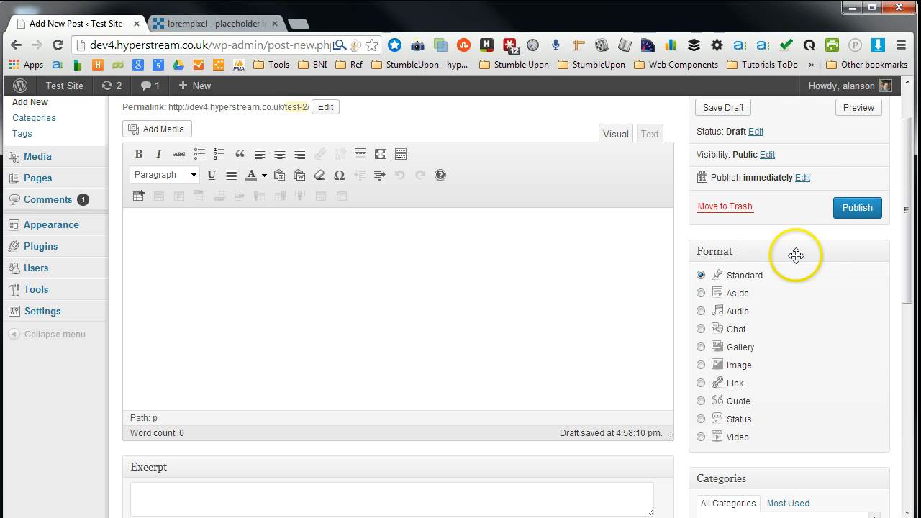
click(565, 269)
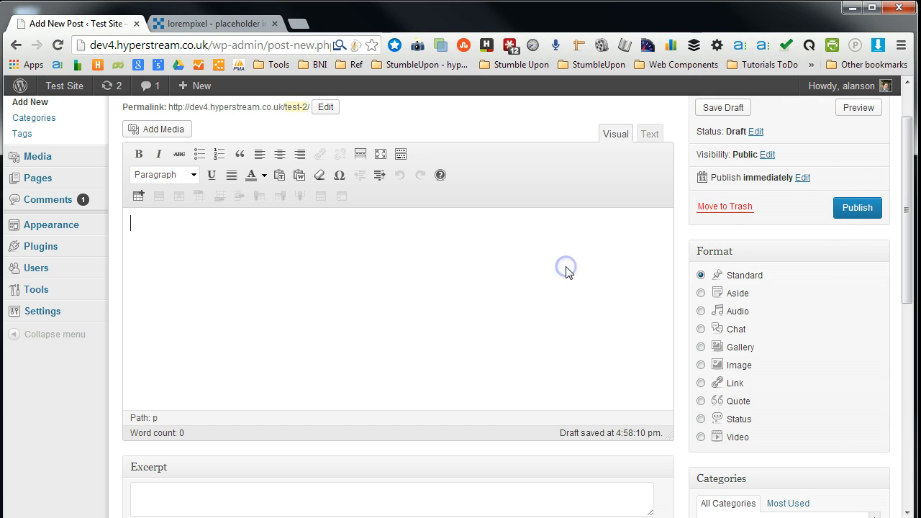
click(856, 208)
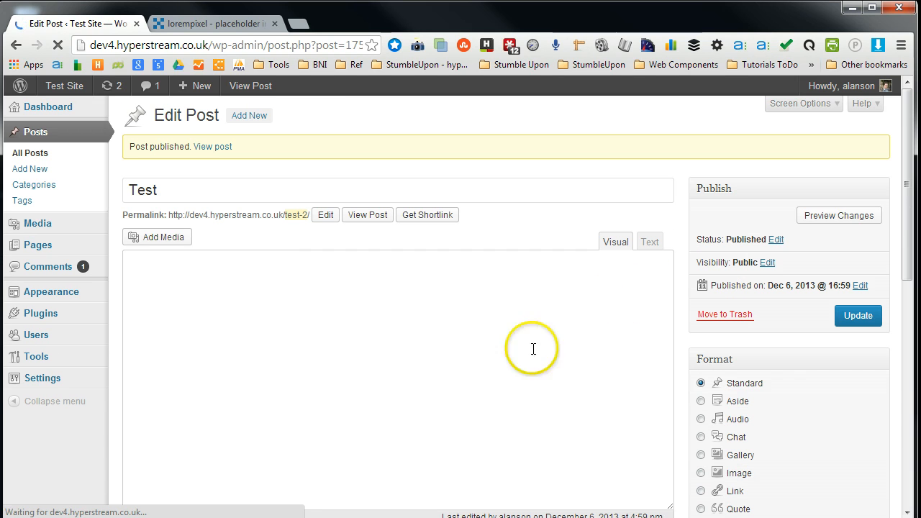
- Browse the Categories page list and view the Uncategorized category's archive on the site
click(32, 184)
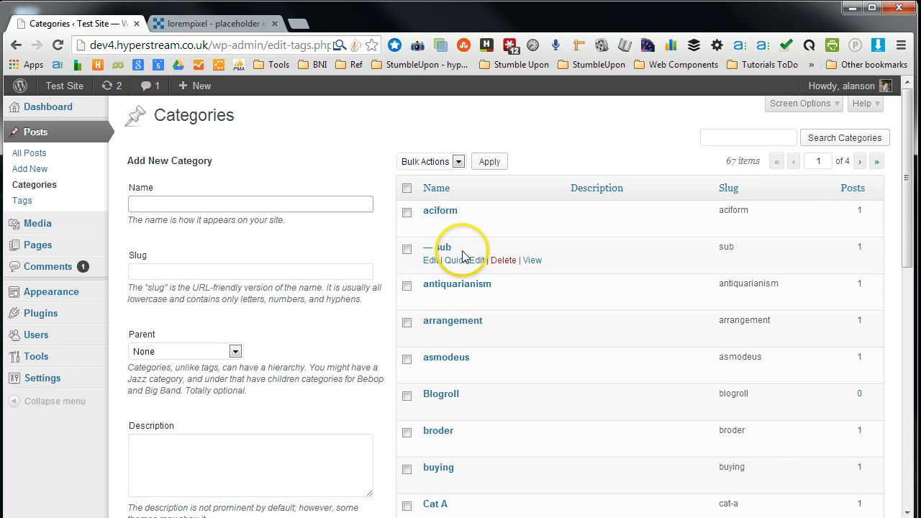
scroll(466, 263, down, 2)
scroll(466, 262, down, 7)
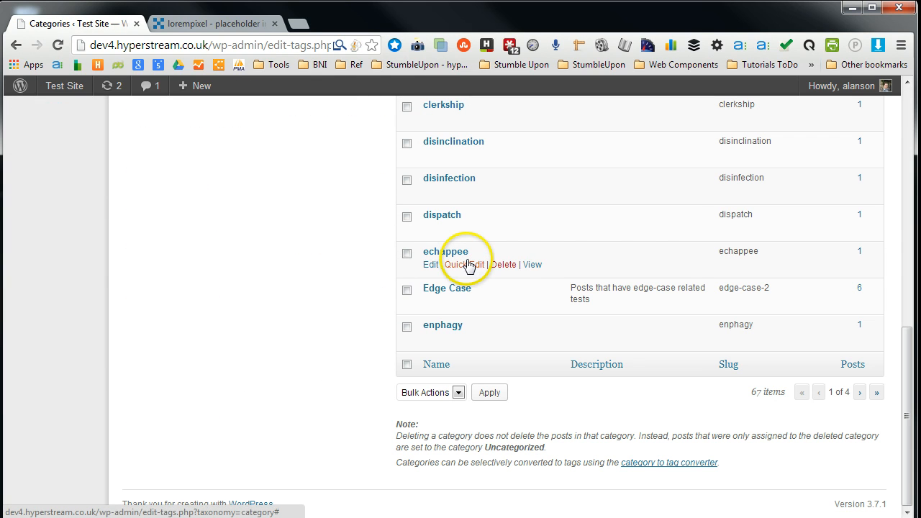
click(859, 392)
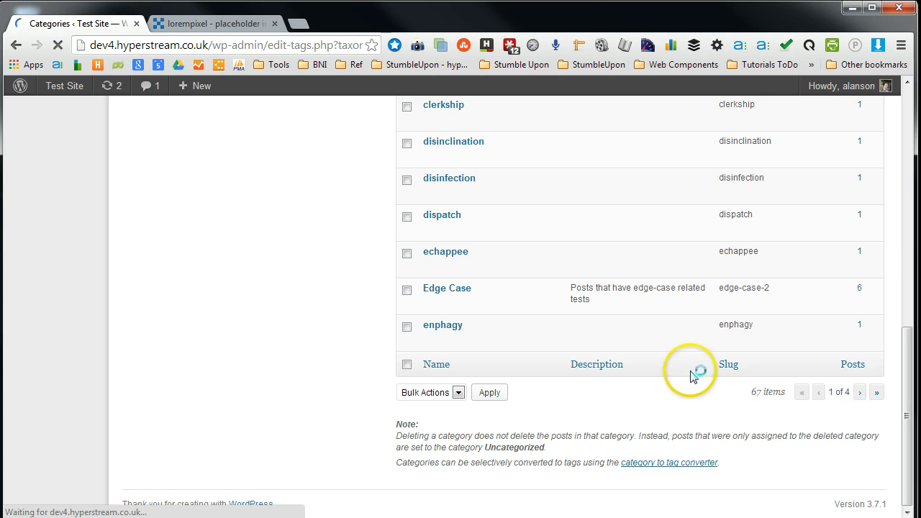
scroll(531, 345, down, 8)
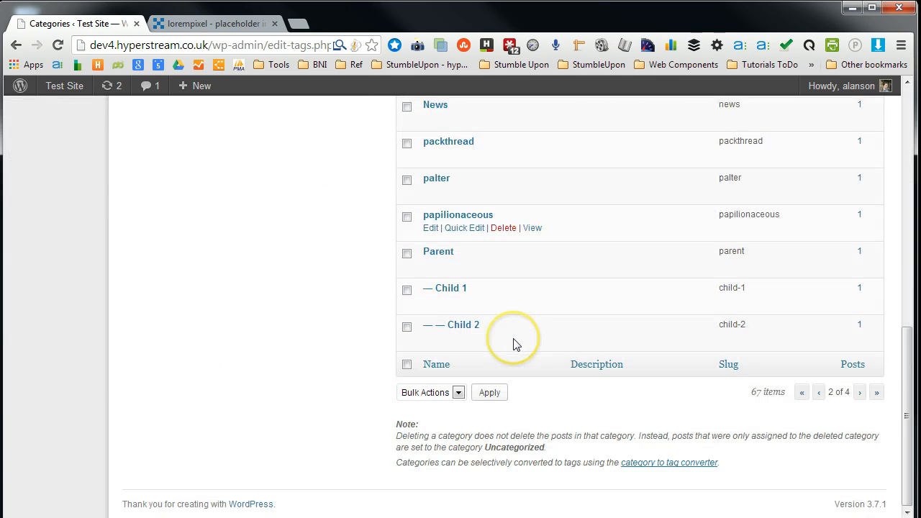
click(860, 392)
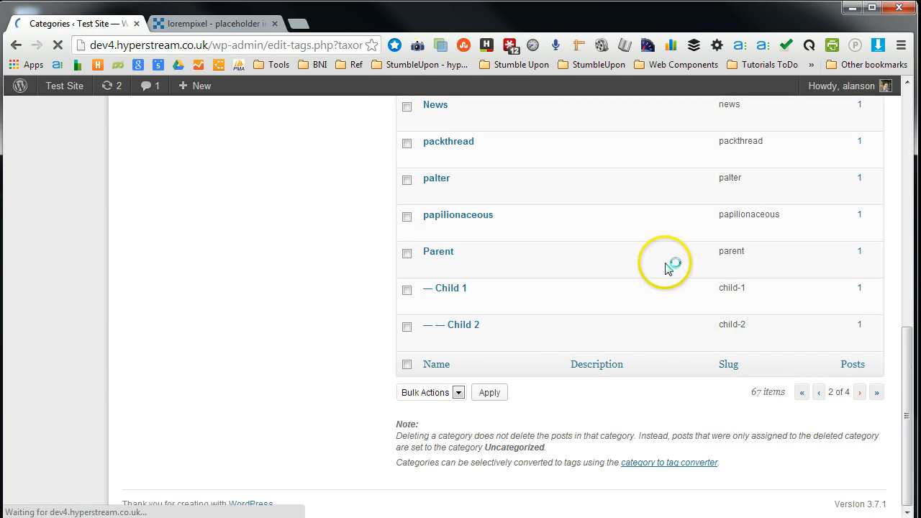
scroll(475, 354, down, 8)
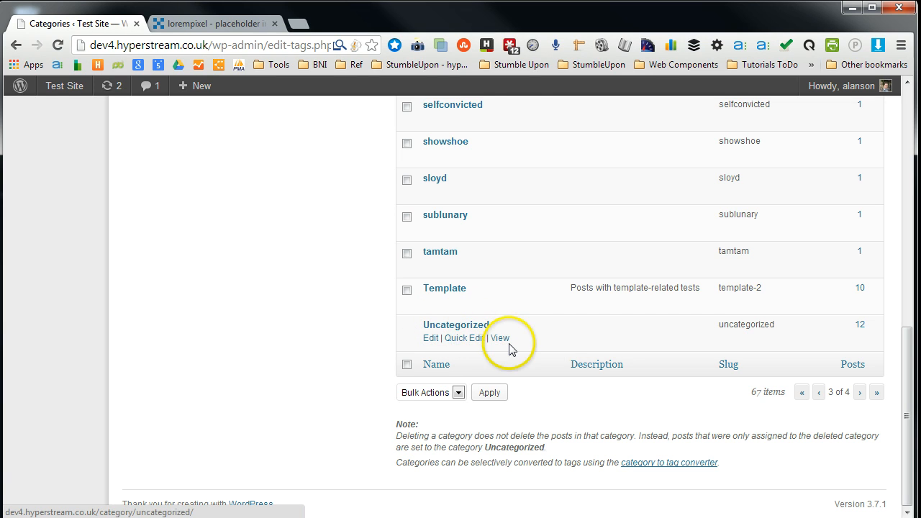
click(500, 339)
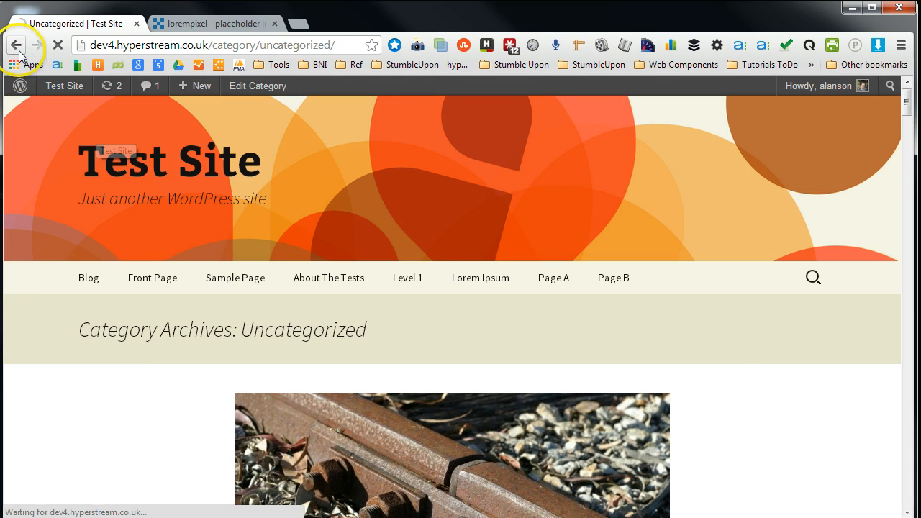
click(16, 46)
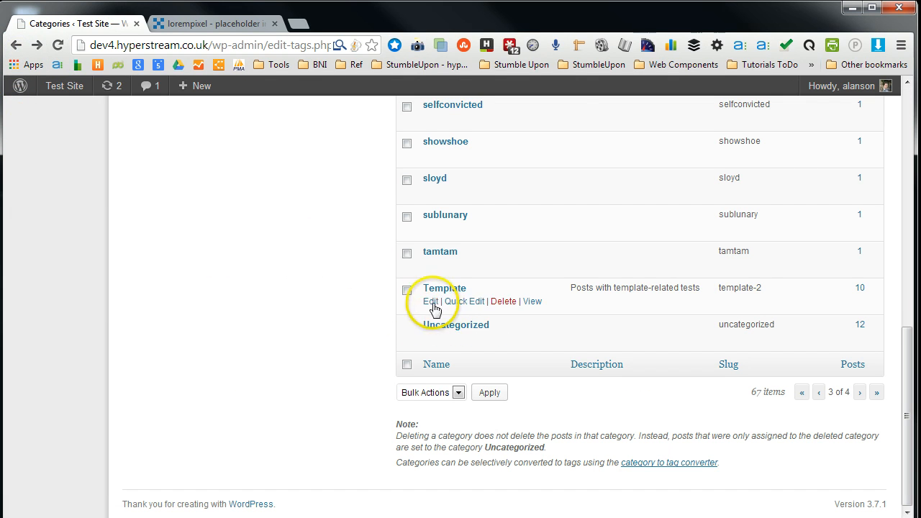
- Rename the Uncategorized category to General News
scroll(384, 274, up, 8)
scroll(319, 319, down, 7)
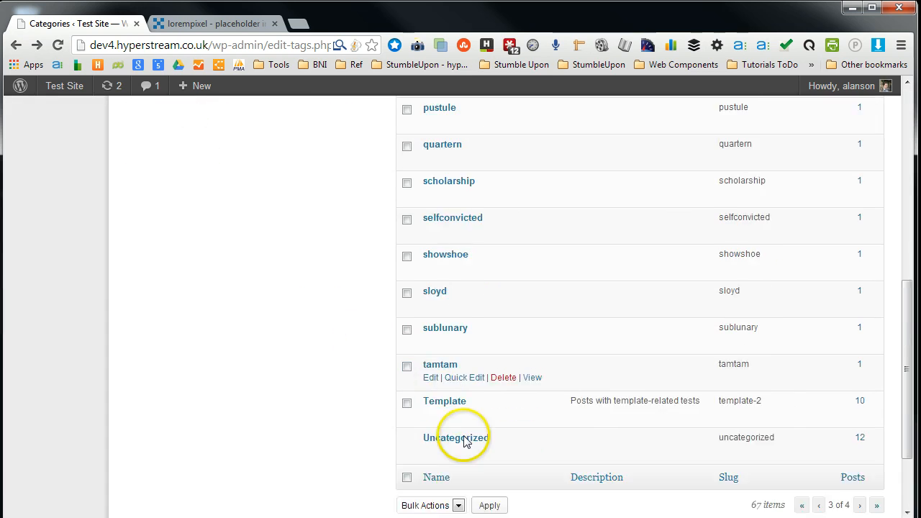
scroll(465, 441, down, 2)
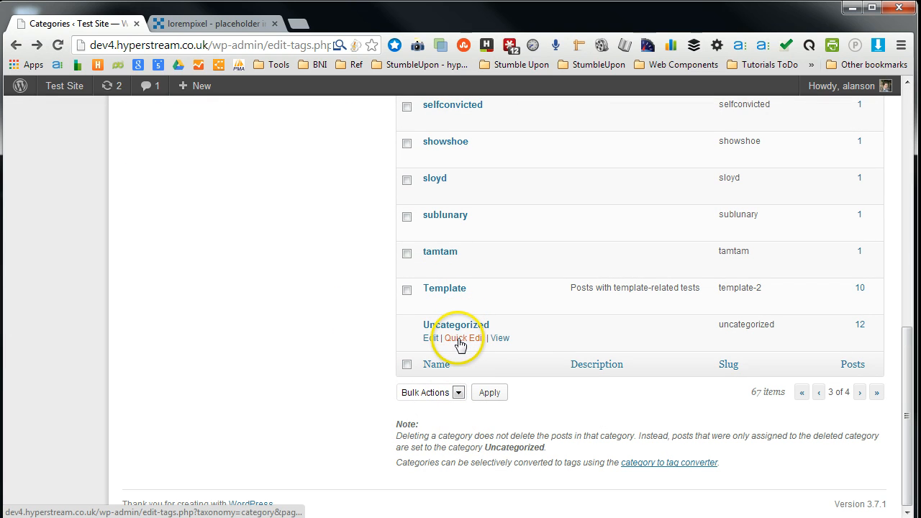
click(428, 338)
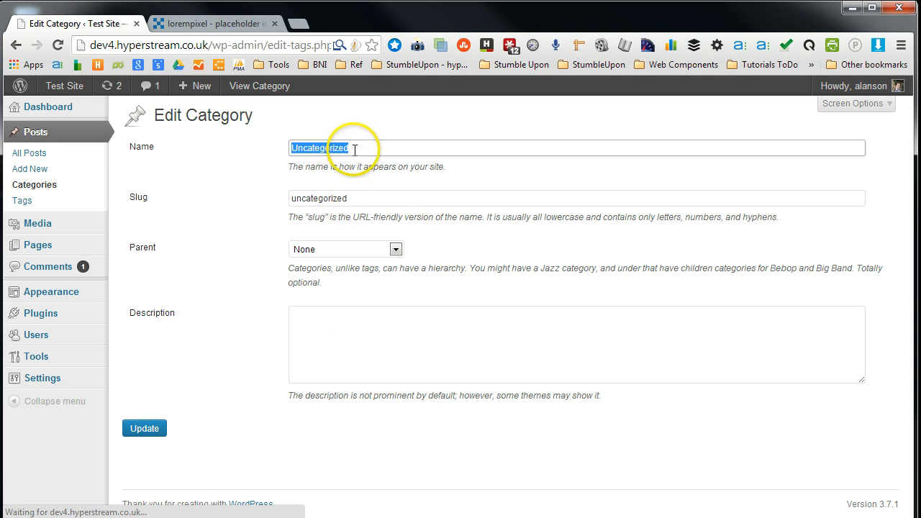
drag(356, 150, 364, 148)
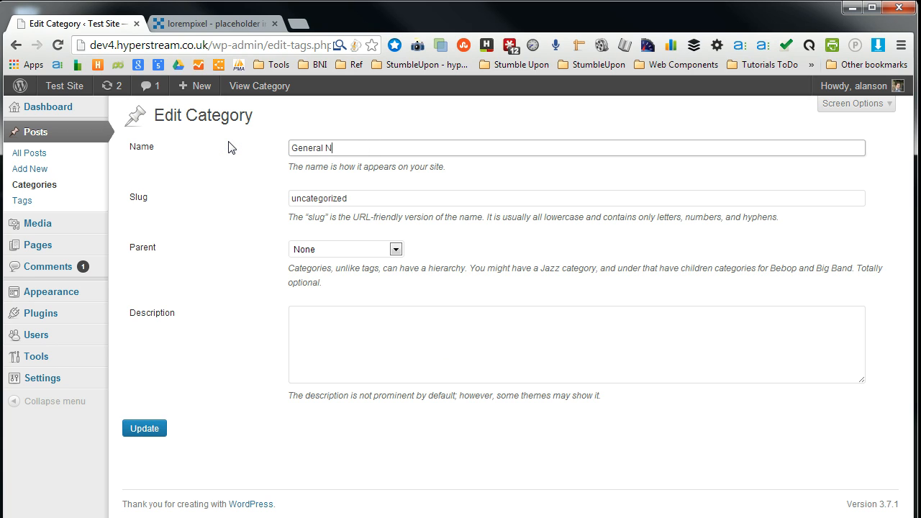
click(344, 147)
- Save the renamed General News category with its updated name
click(354, 199)
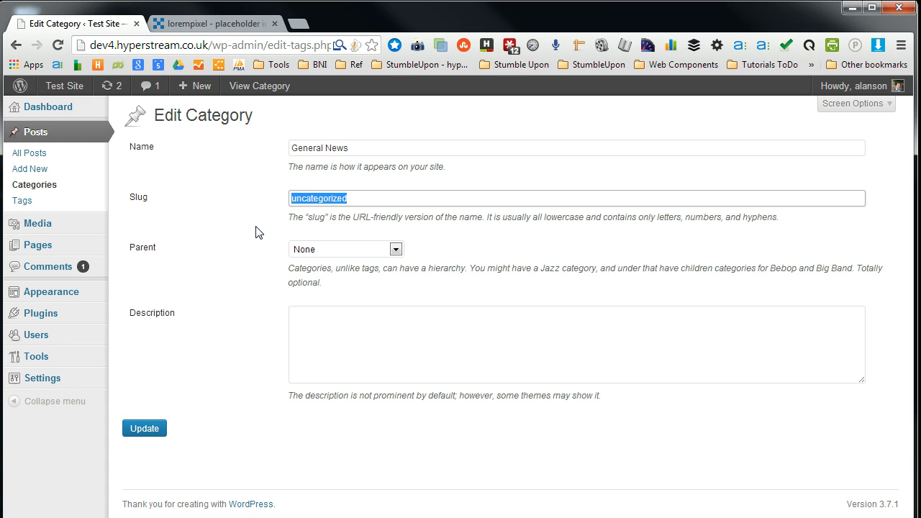
click(341, 205)
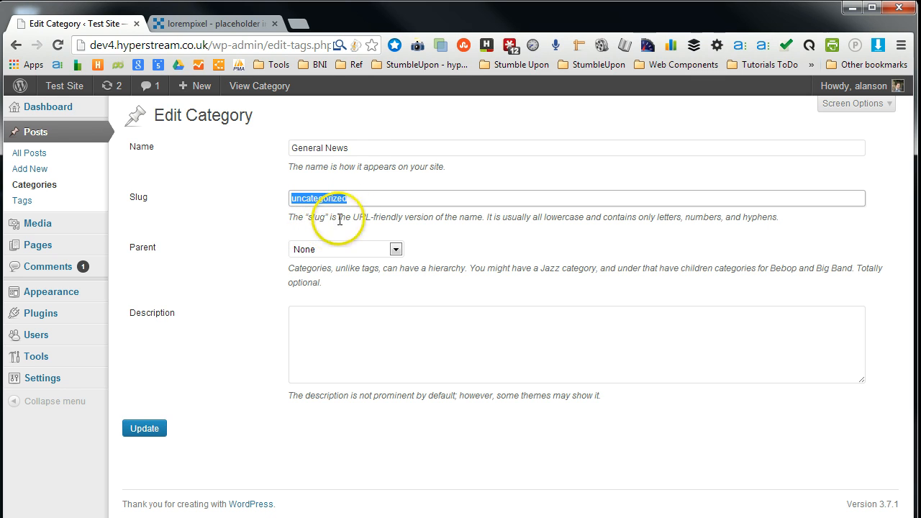
click(354, 148)
click(364, 200)
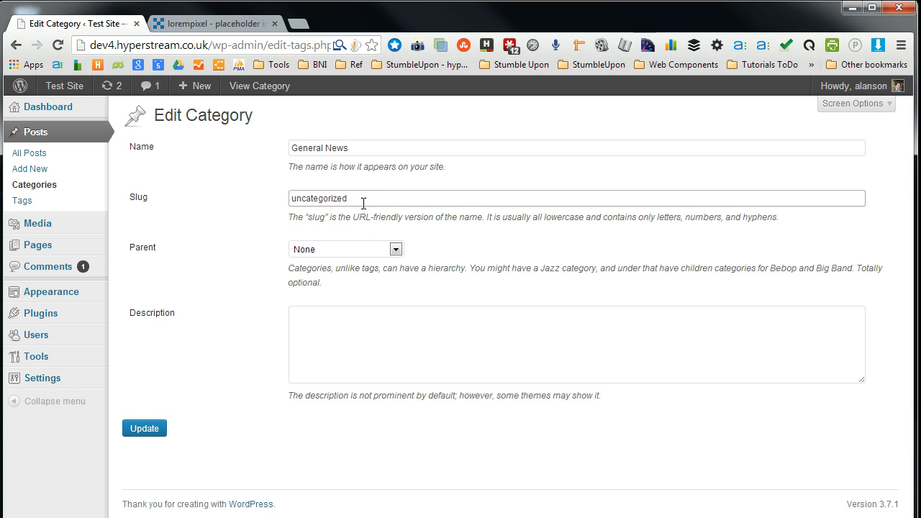
click(360, 148)
click(353, 200)
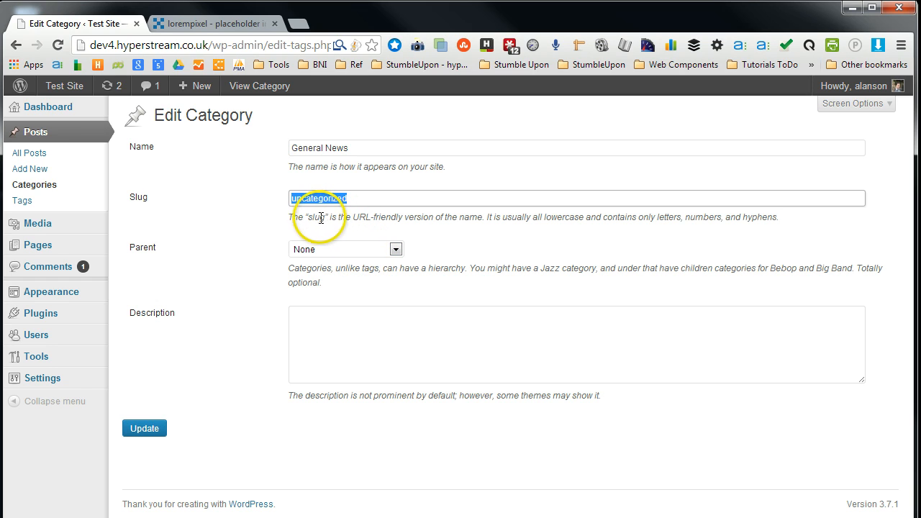
click(374, 198)
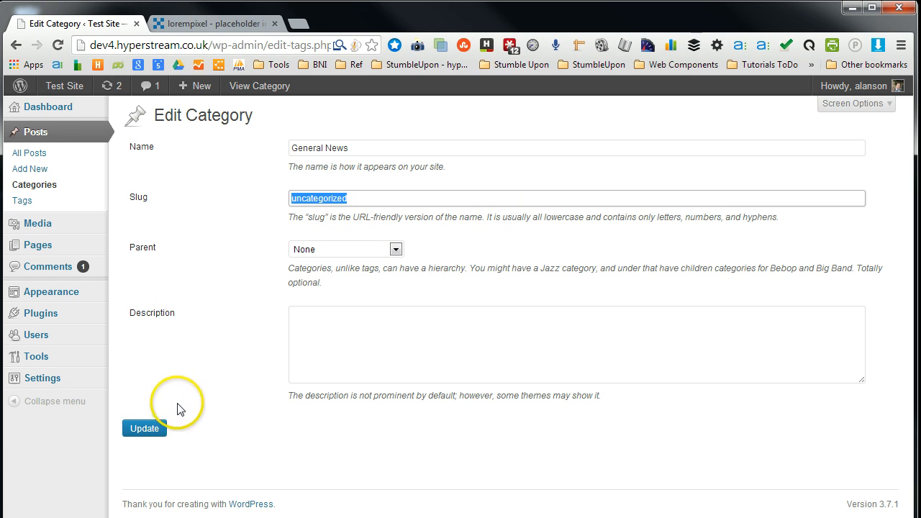
click(144, 436)
click(150, 430)
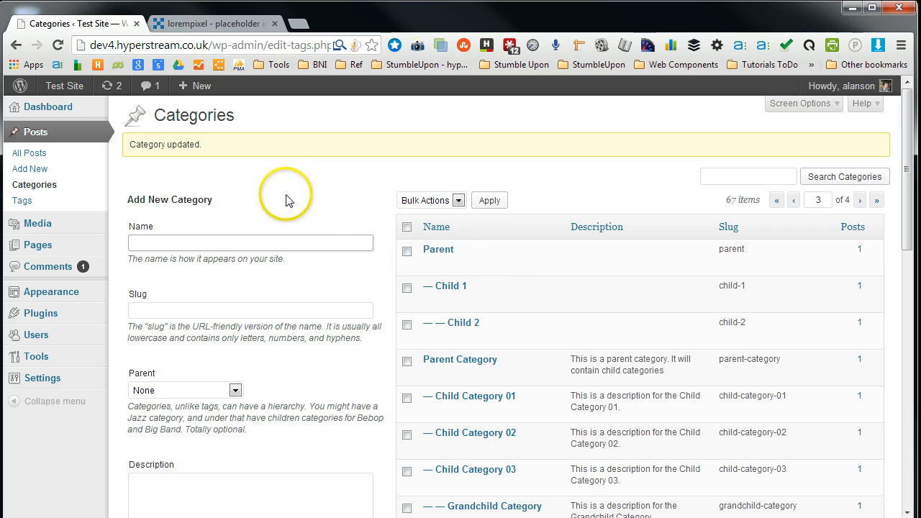
- View the sublunary category's archive page on the site and examine its slug in the address bar
scroll(439, 295, down, 9)
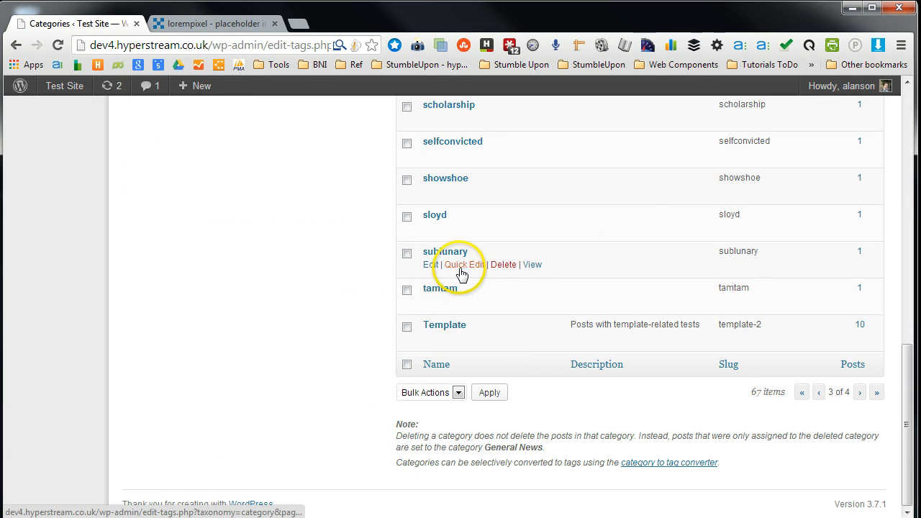
click(531, 265)
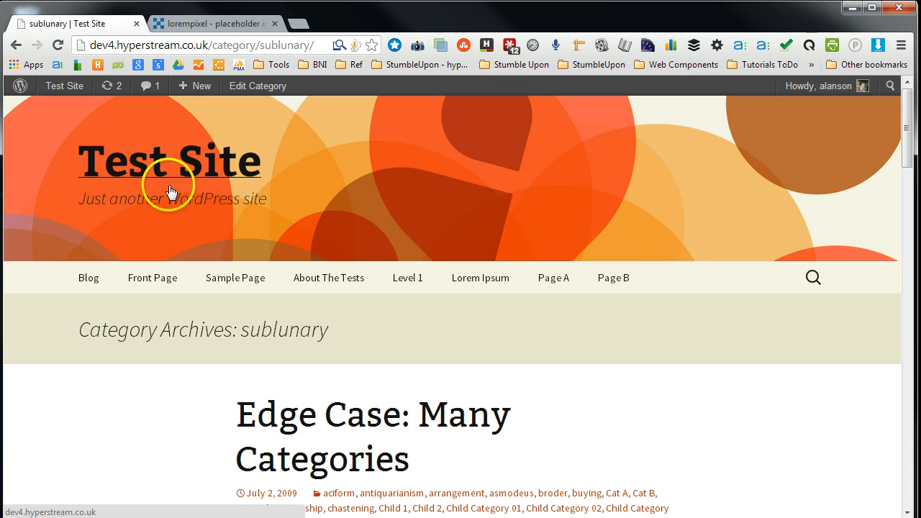
scroll(268, 257, down, 4)
scroll(270, 260, up, 4)
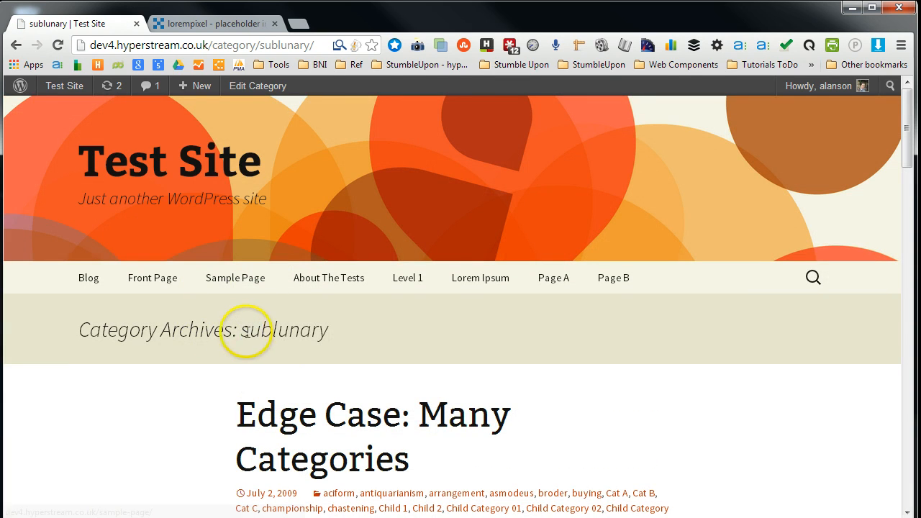
scroll(407, 386, down, 4)
scroll(396, 385, up, 4)
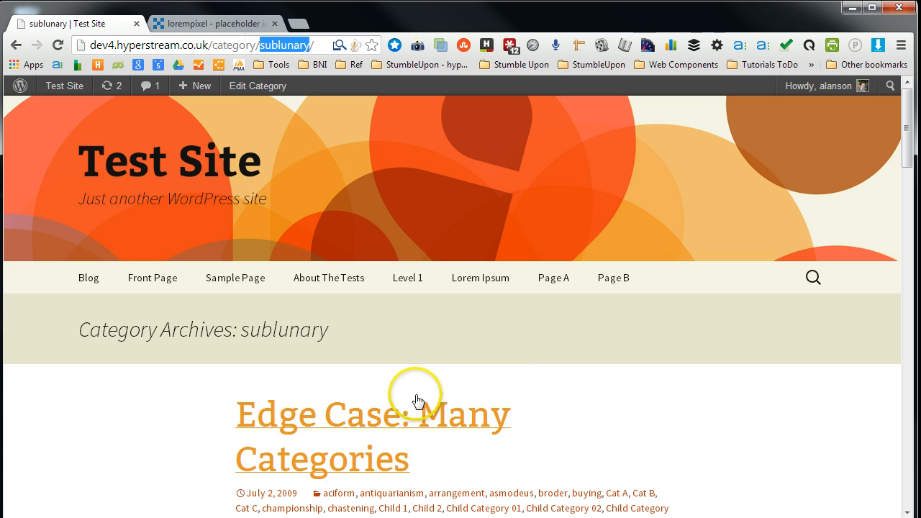
scroll(380, 395, down, 5)
scroll(382, 400, up, 5)
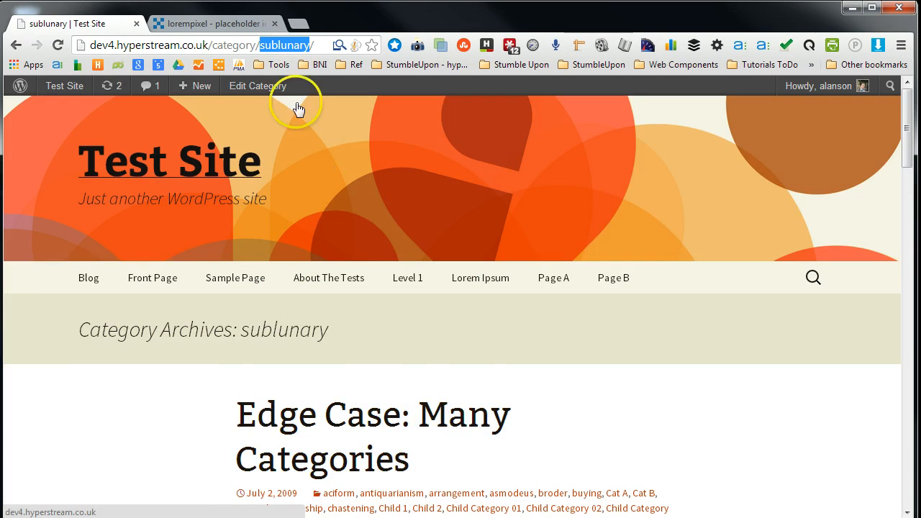
click(259, 45)
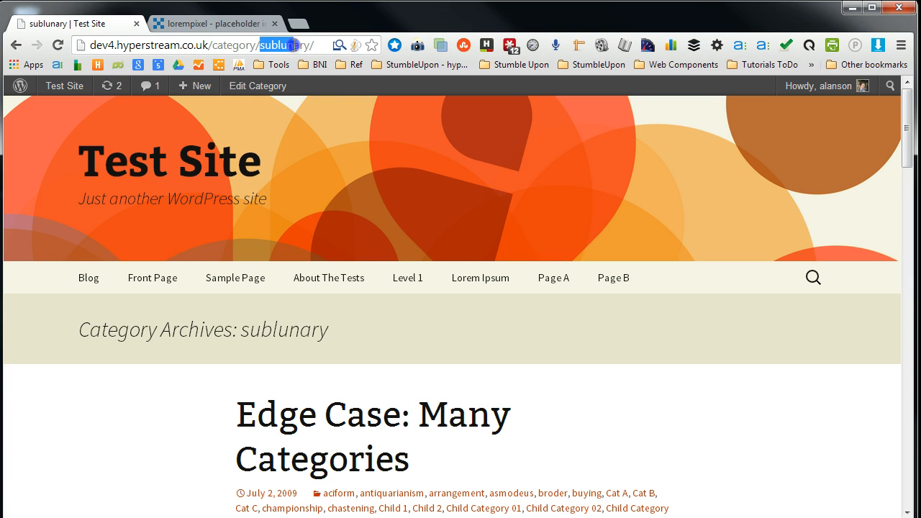
click(263, 46)
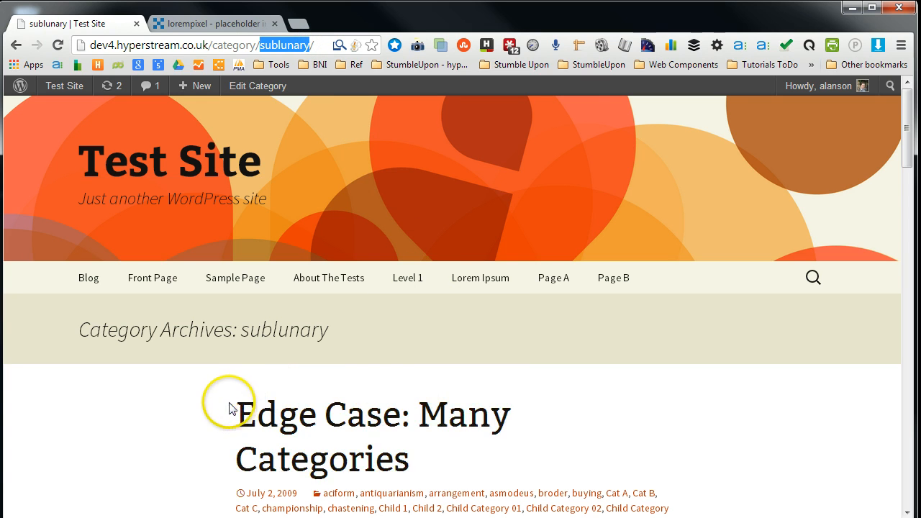
scroll(228, 409, down, 5)
scroll(228, 403, up, 5)
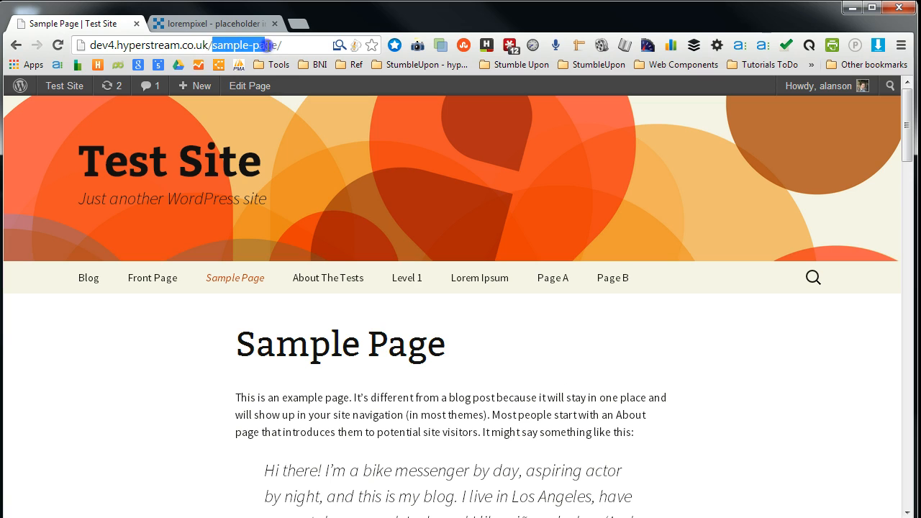
- Open the Sample Page in the editor and examine its permalink slug
click(253, 88)
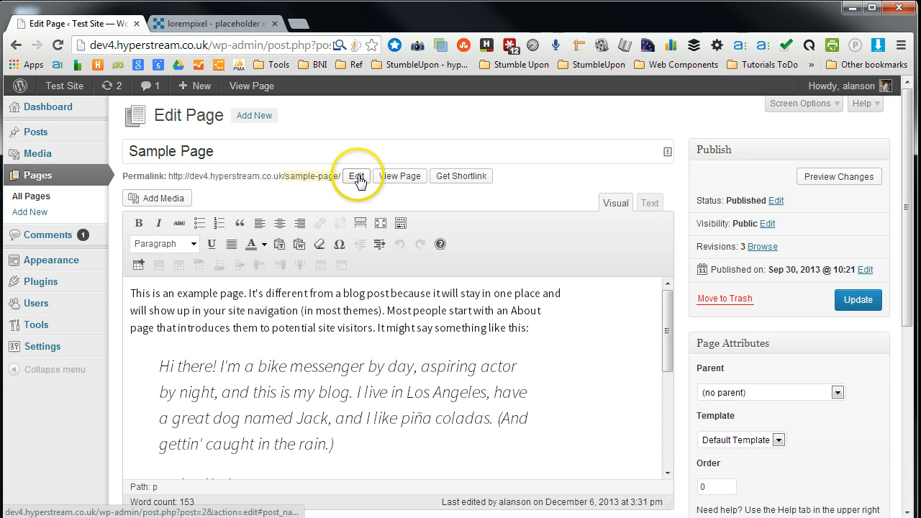
click(356, 176)
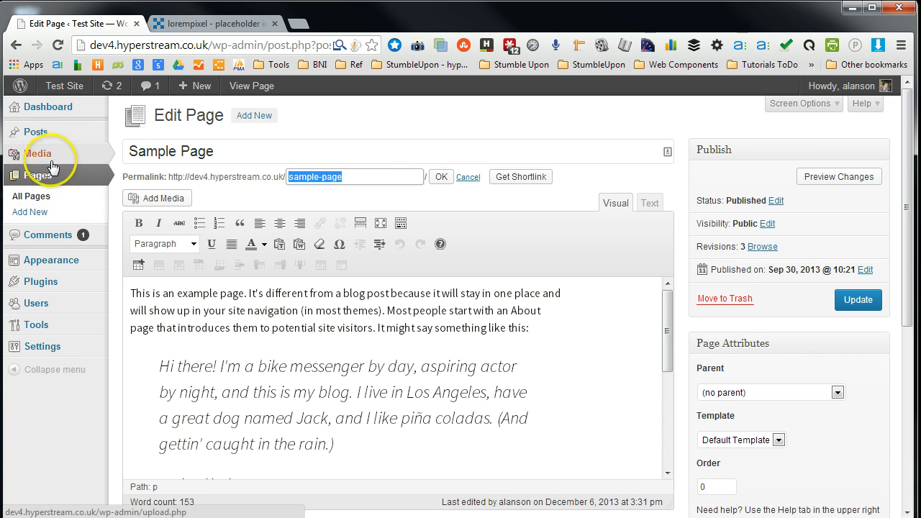
- Return to the Categories list and page through it to locate the General News category
mouse_move(28, 133)
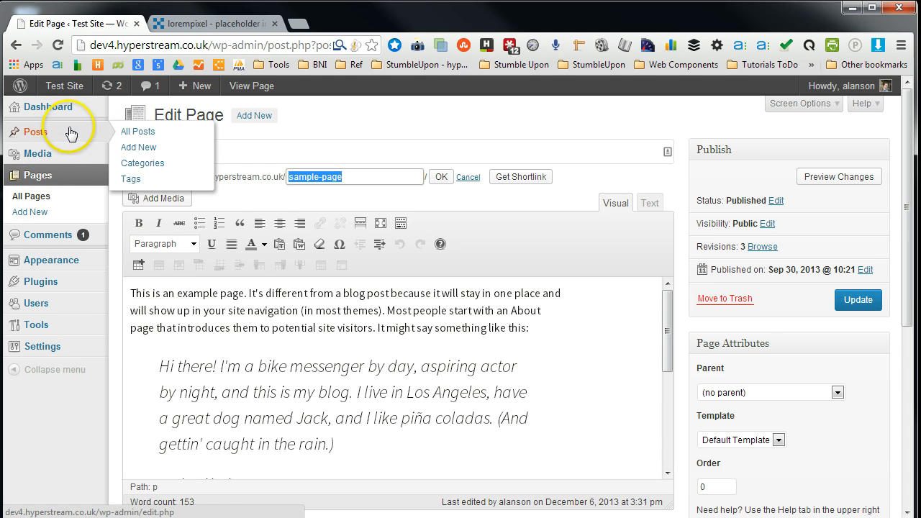
click(161, 167)
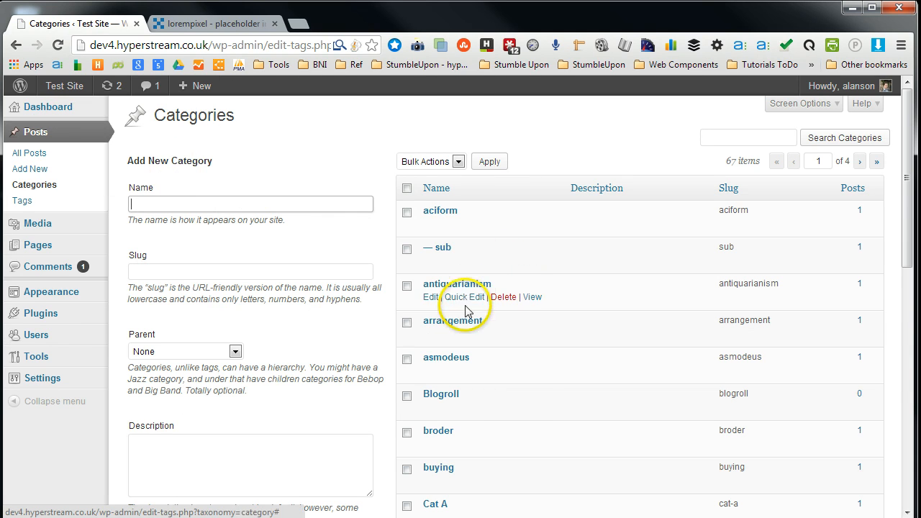
scroll(466, 423, down, 5)
scroll(466, 423, down, 4)
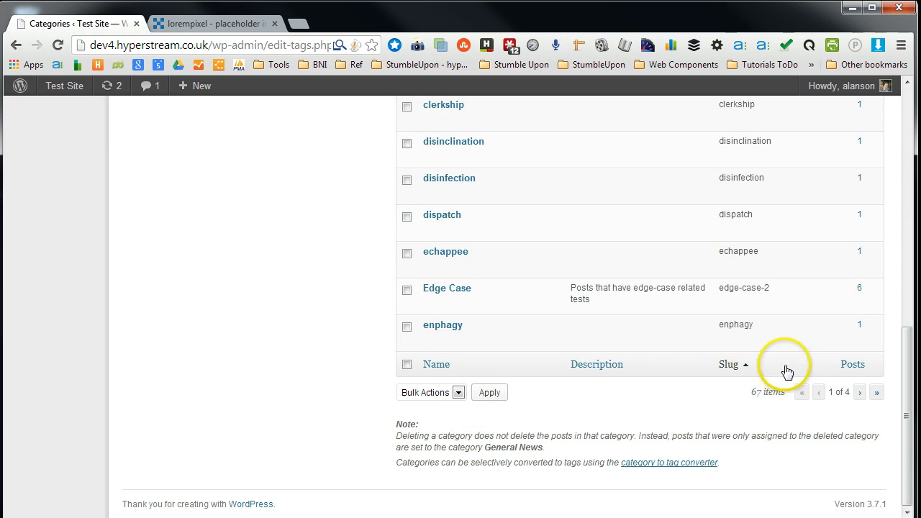
click(859, 392)
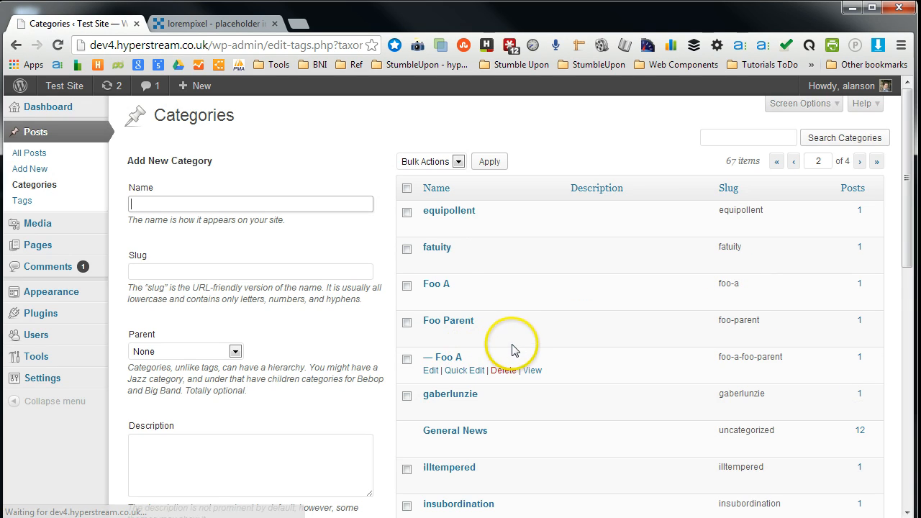
scroll(513, 350, down, 8)
scroll(523, 358, down, 3)
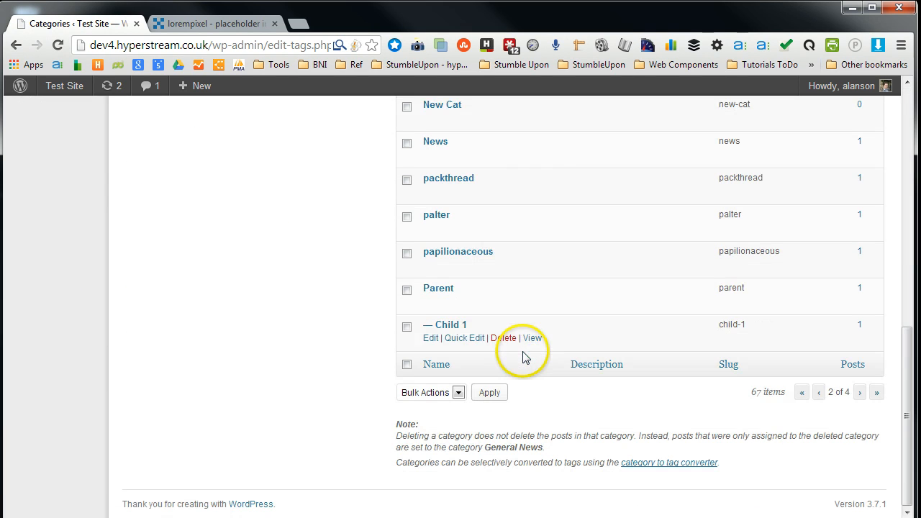
click(859, 392)
scroll(524, 338, down, 10)
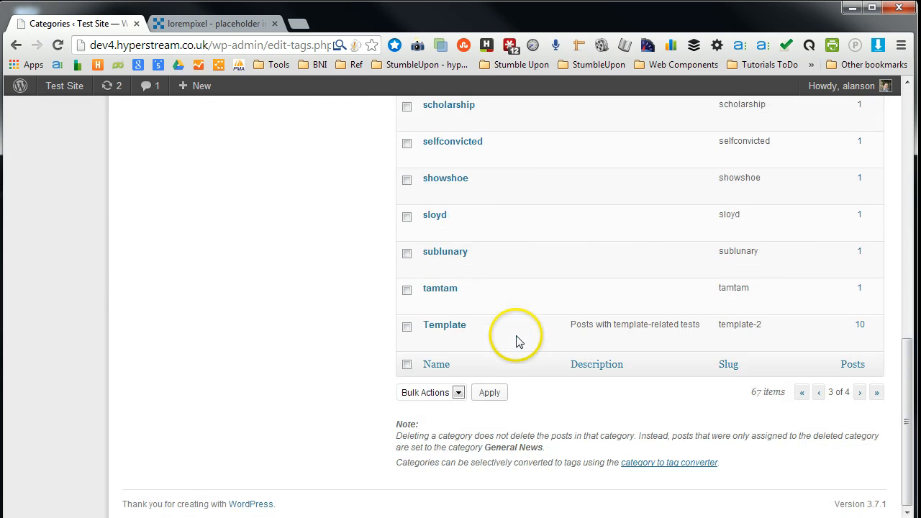
click(860, 392)
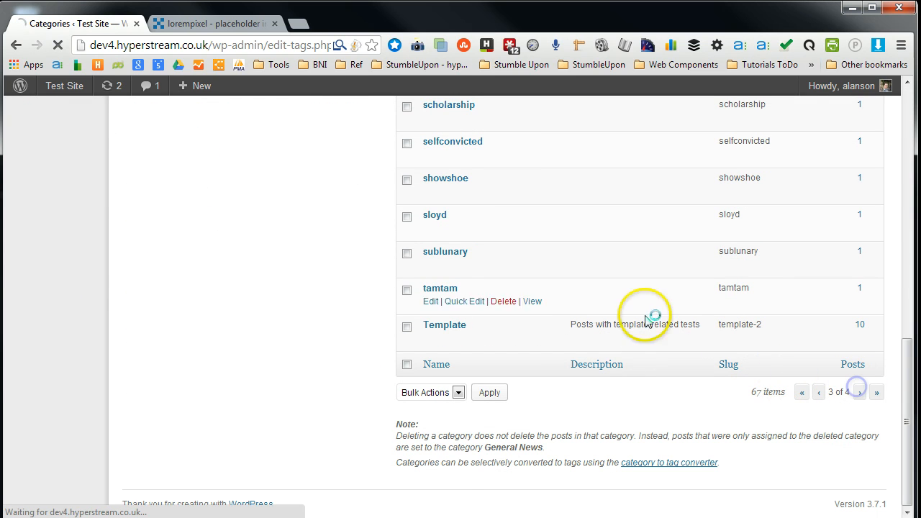
scroll(556, 239, down, 3)
scroll(557, 245, up, 3)
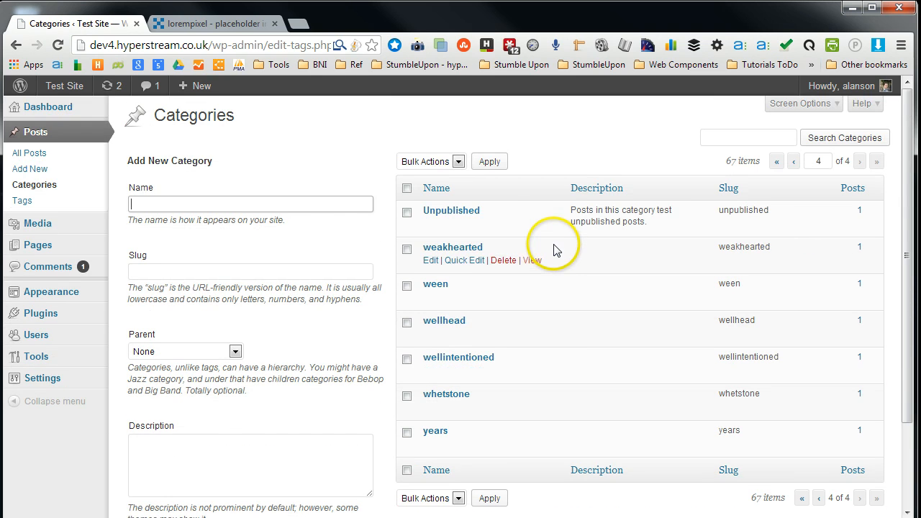
click(819, 498)
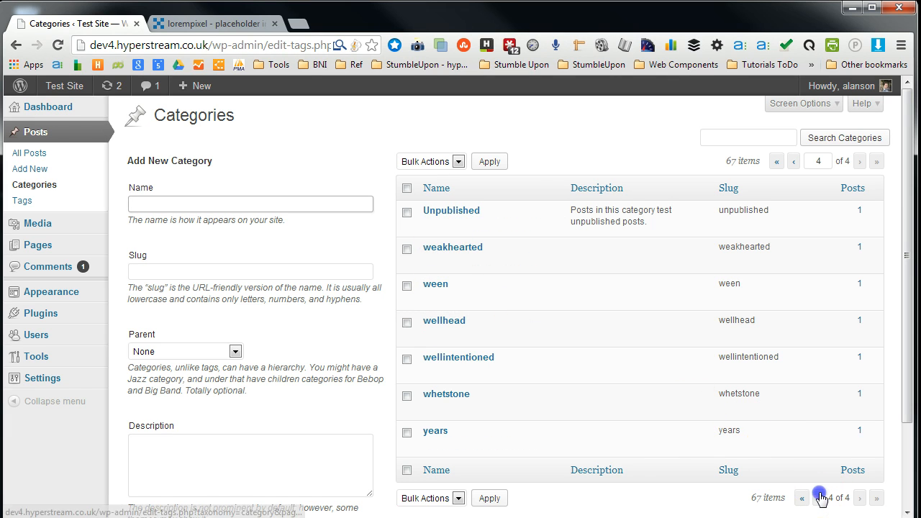
scroll(569, 402, down, 10)
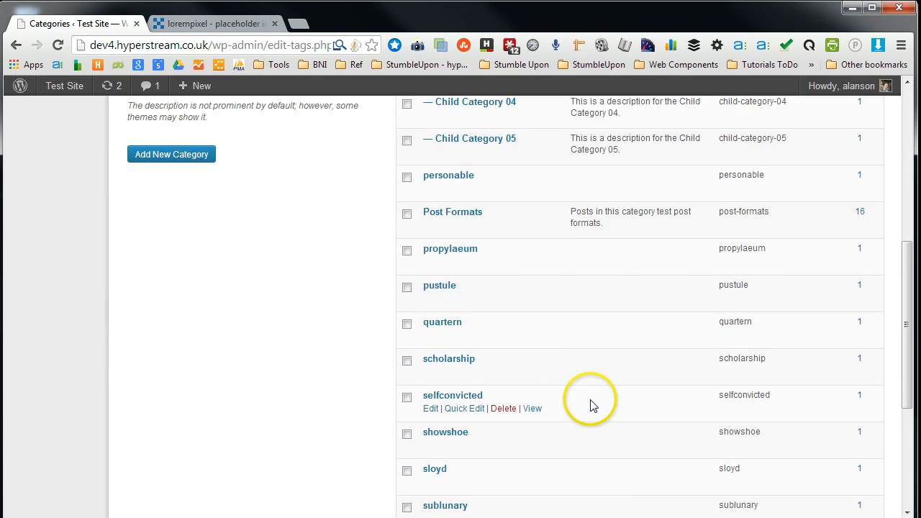
scroll(590, 405, up, 2)
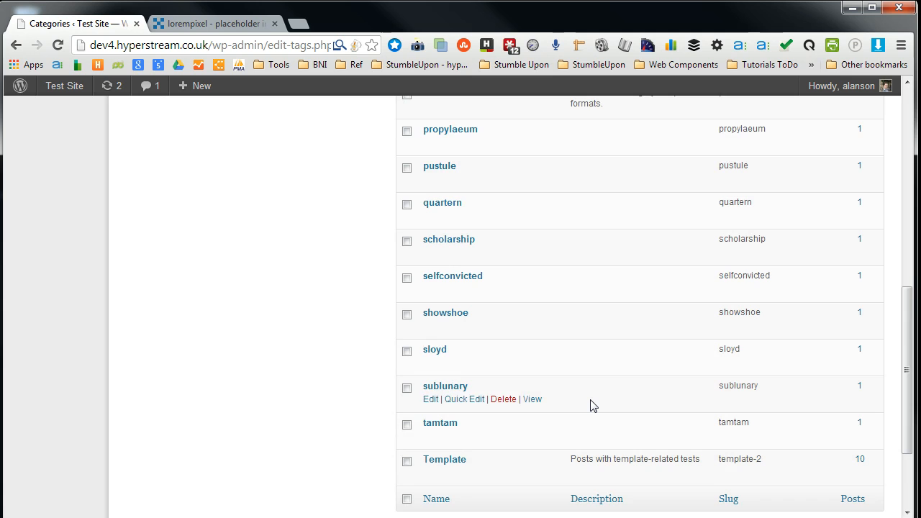
scroll(590, 406, up, 8)
scroll(590, 405, down, 9)
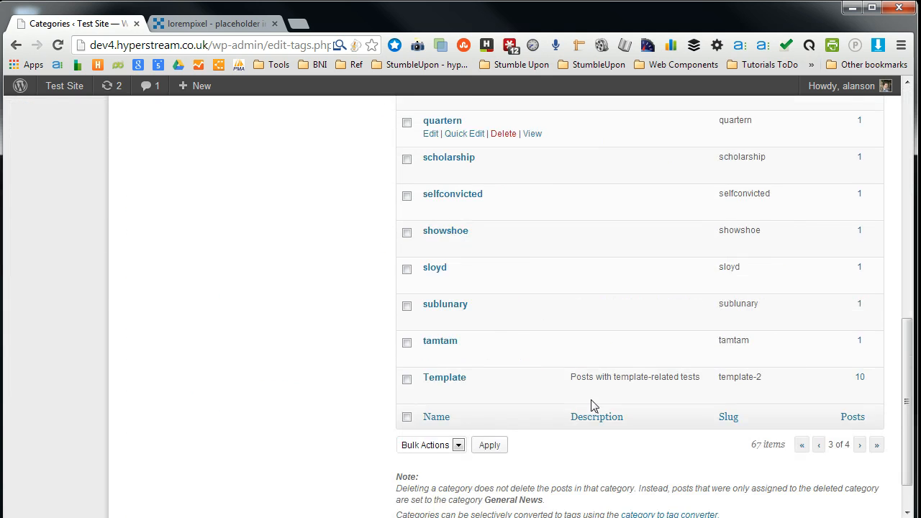
scroll(591, 405, down, 1)
click(820, 388)
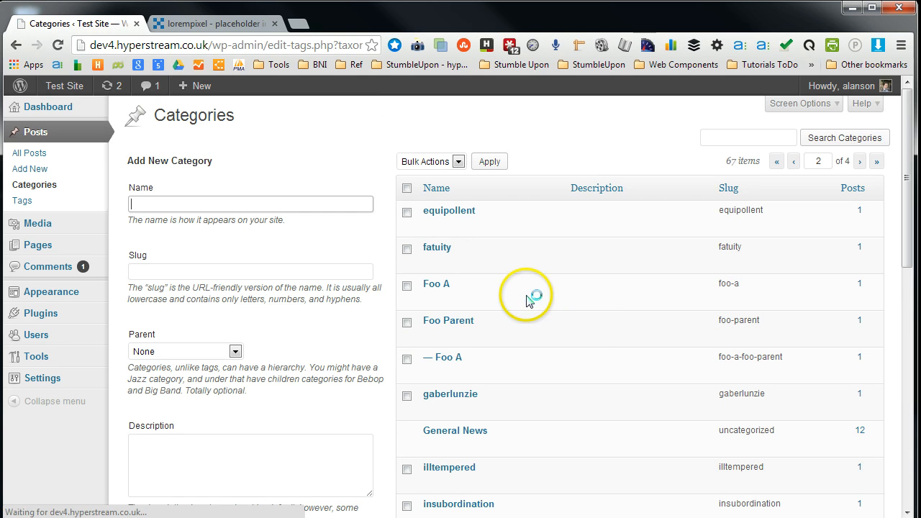
- Try to change the General News category's slug to news and update it
click(432, 444)
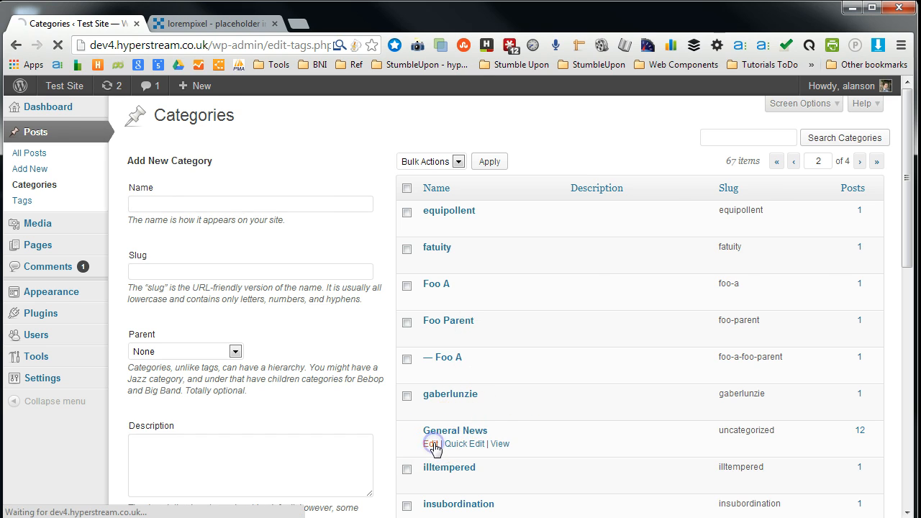
click(352, 198)
click(352, 198)
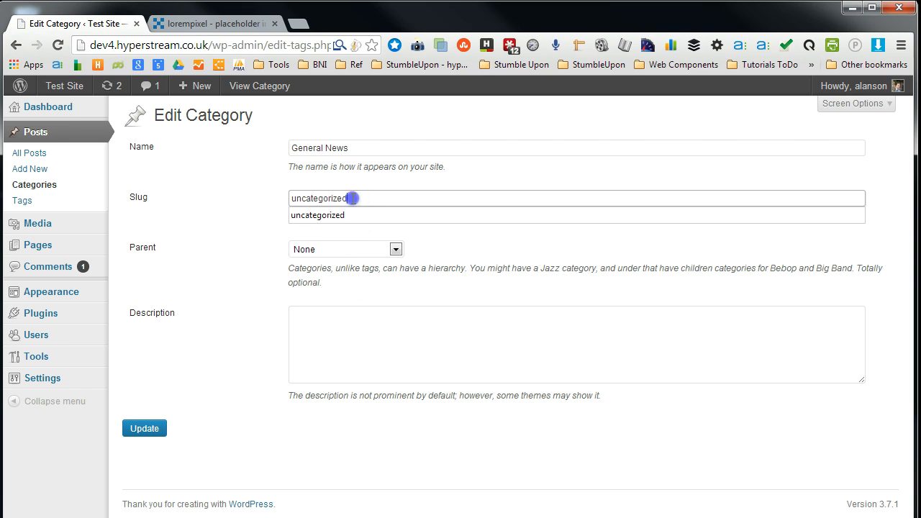
text(news)
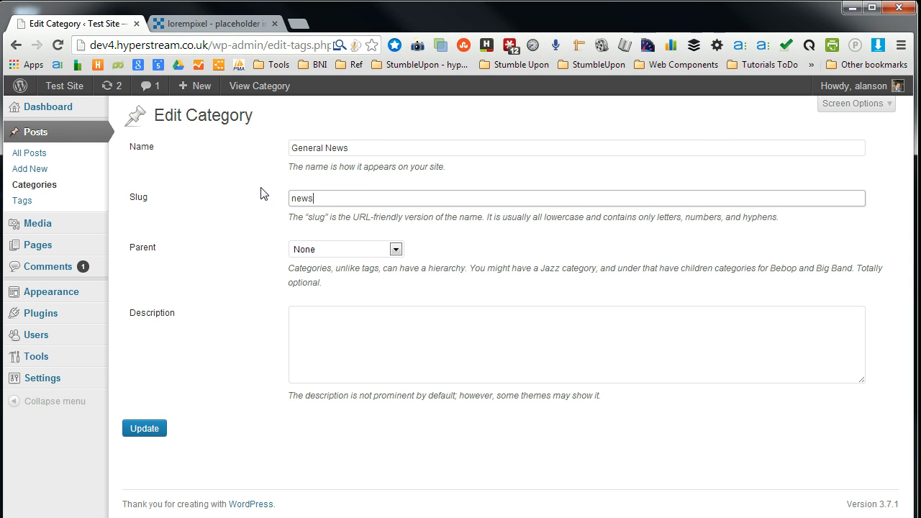
click(157, 431)
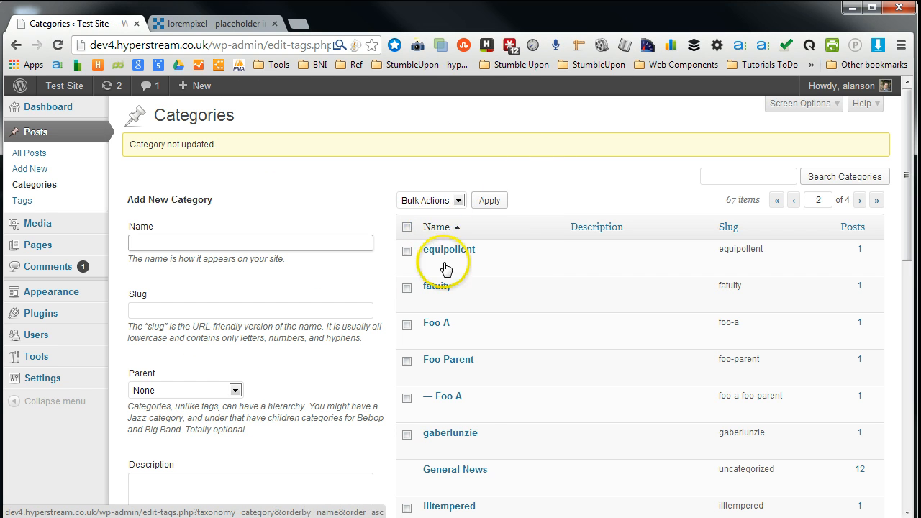
- View the General News category's archive on the site and examine its URL slug
scroll(468, 419, down, 2)
scroll(468, 418, down, 1)
click(499, 281)
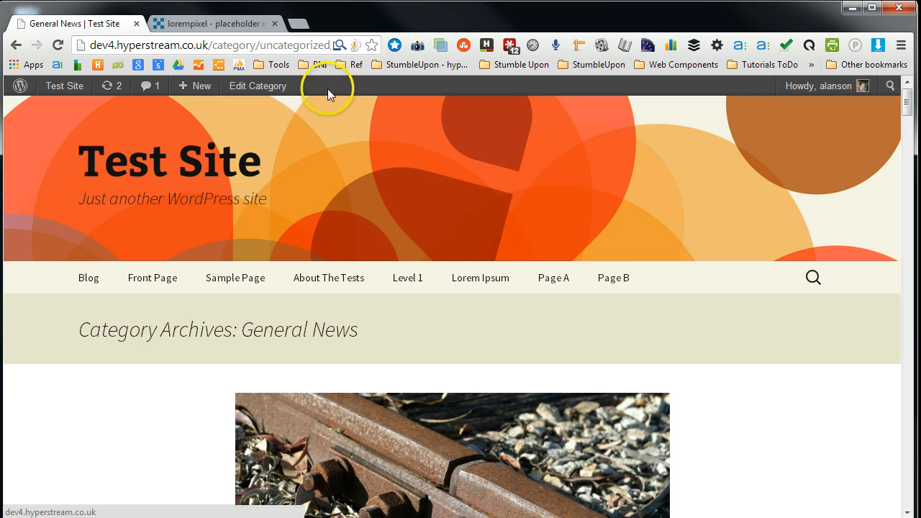
click(262, 44)
click(264, 44)
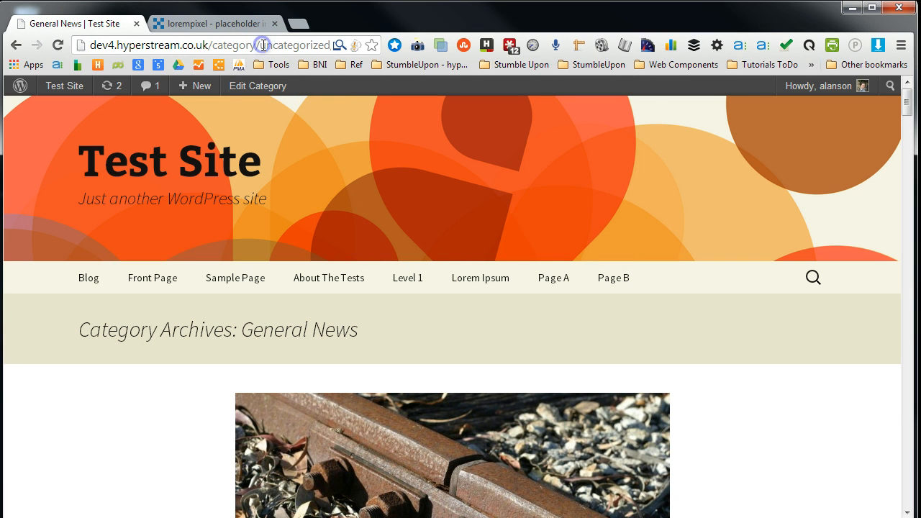
- Open the General News category's edit screen from its archive page
drag(272, 44, 329, 45)
click(311, 45)
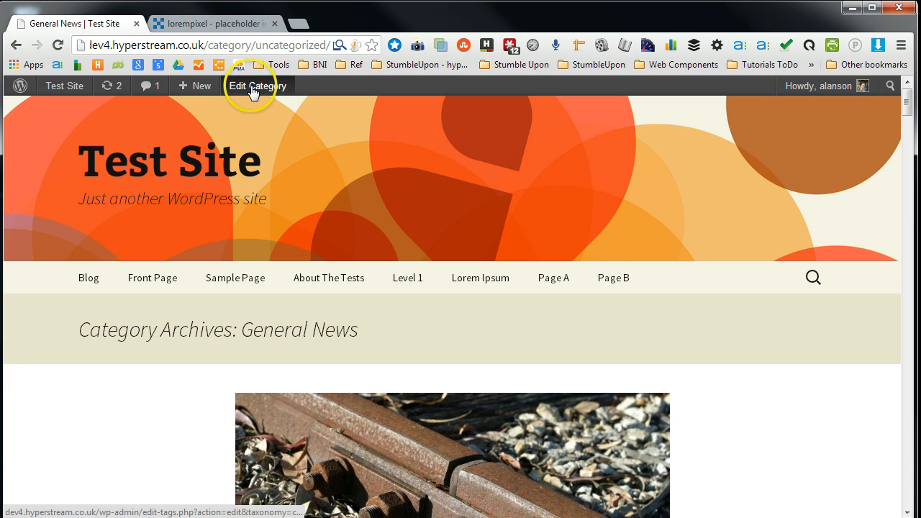
click(281, 90)
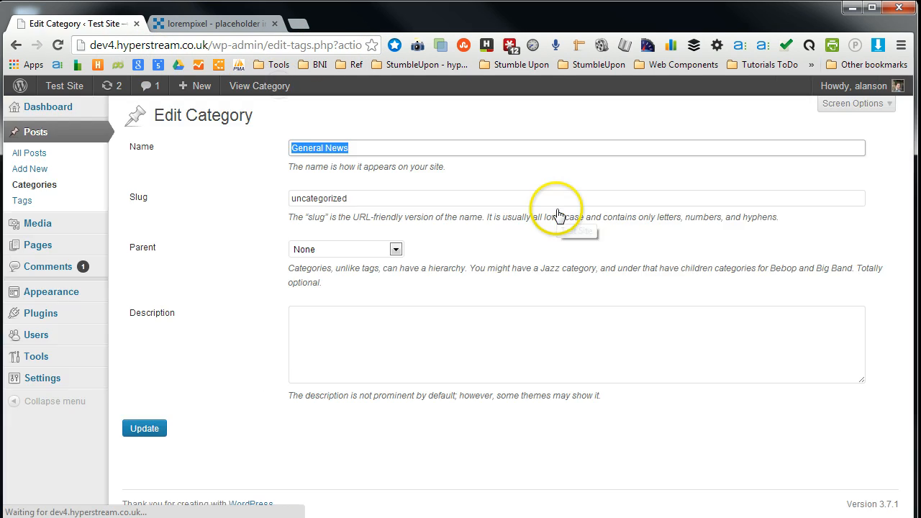
- Set the category's slug to news
click(393, 200)
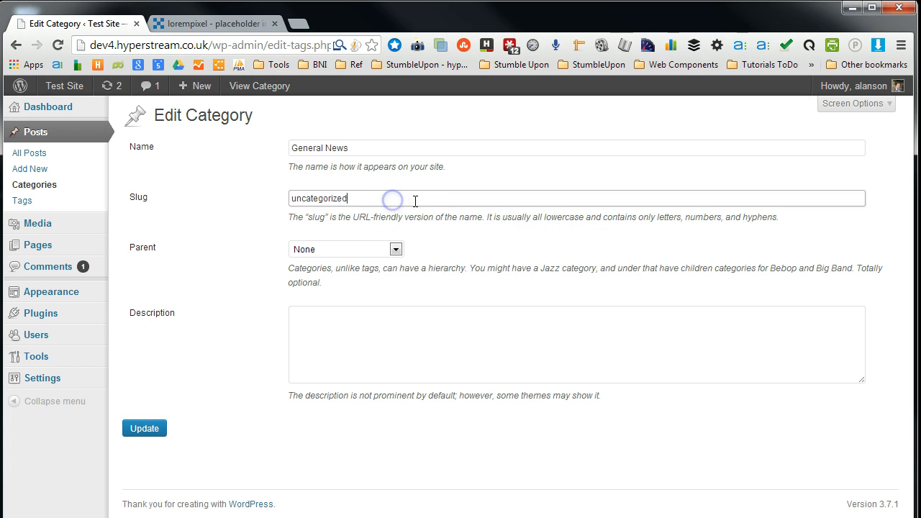
drag(416, 201, 225, 188)
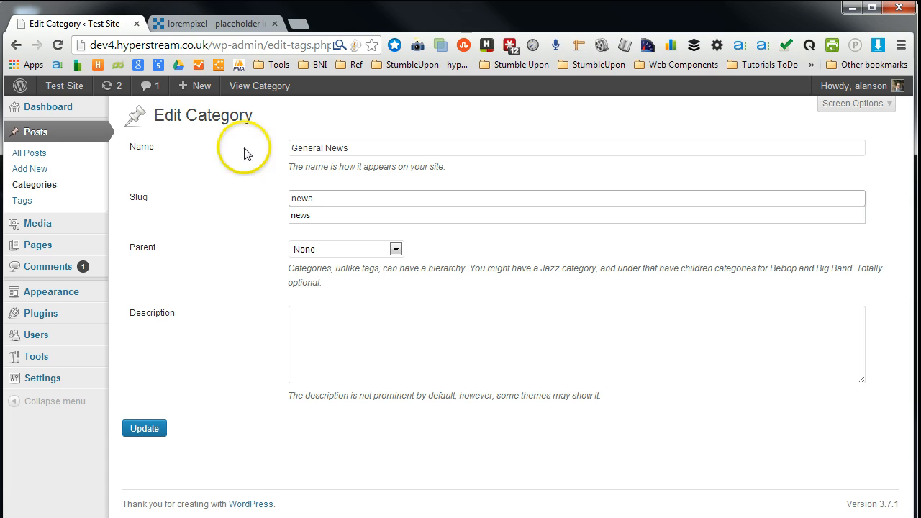
click(447, 149)
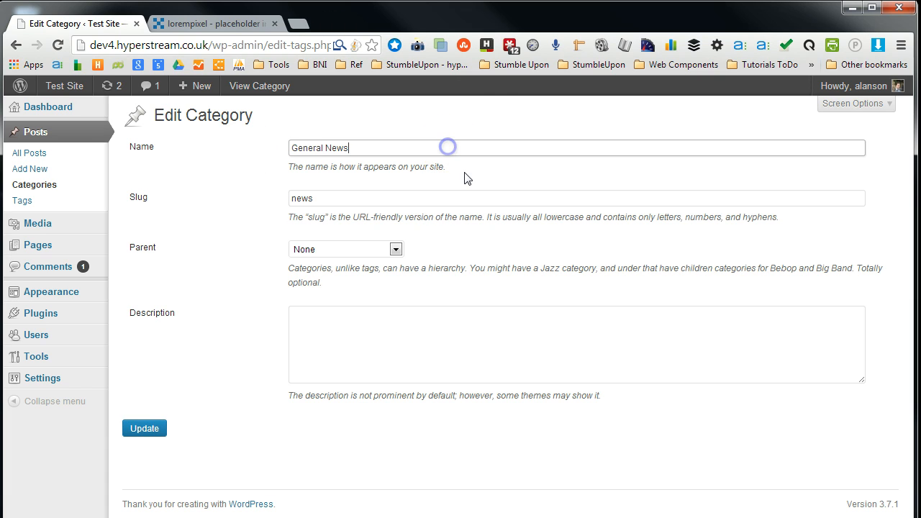
click(389, 198)
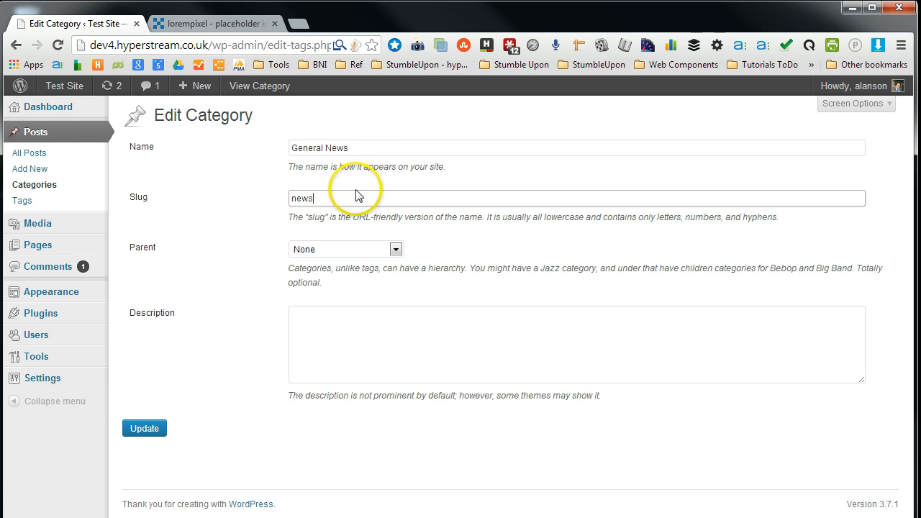
drag(333, 198, 273, 202)
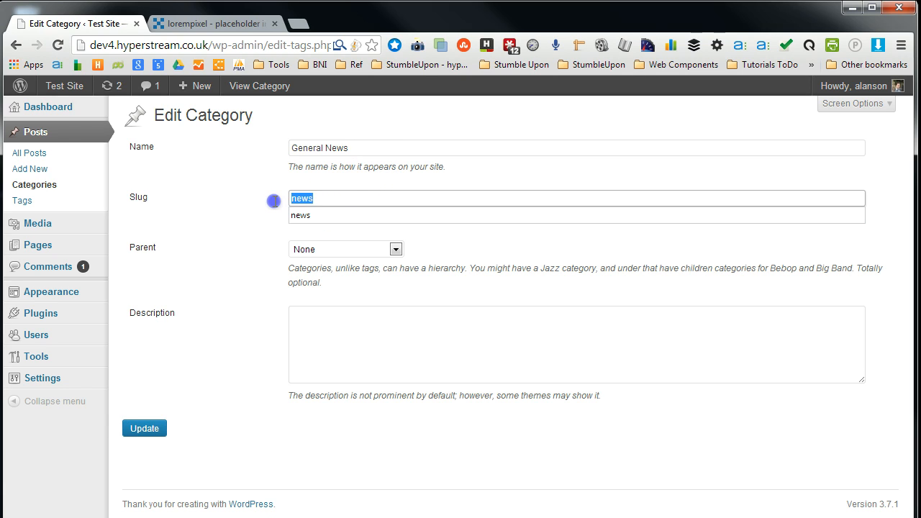
click(330, 202)
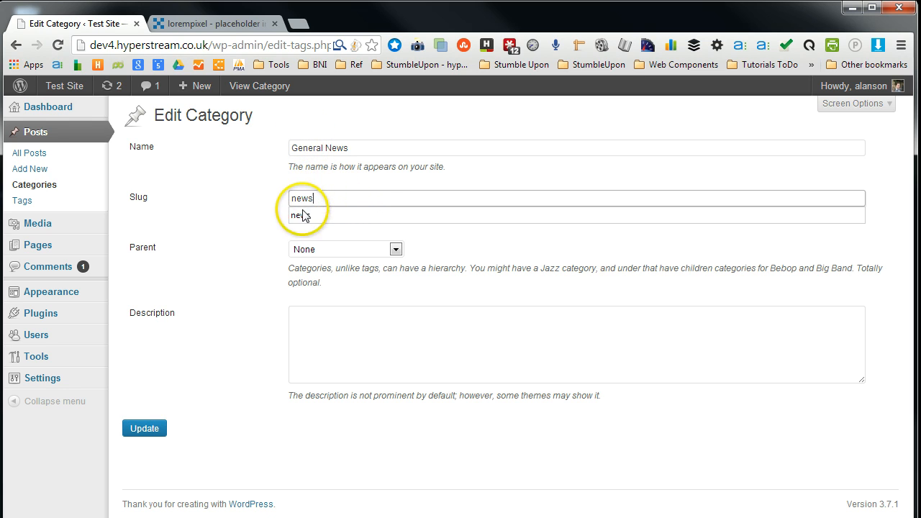
- Replace the category's slug with General and update the category
click(350, 148)
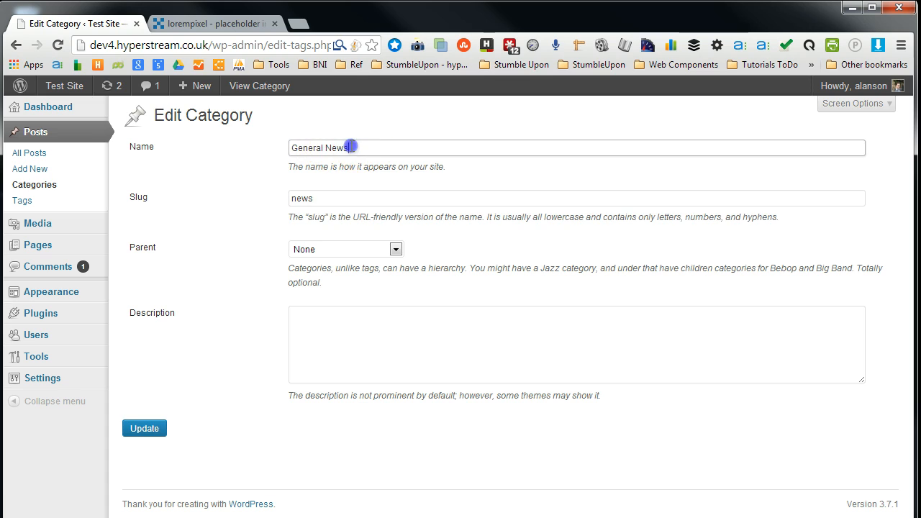
click(316, 198)
click(337, 198)
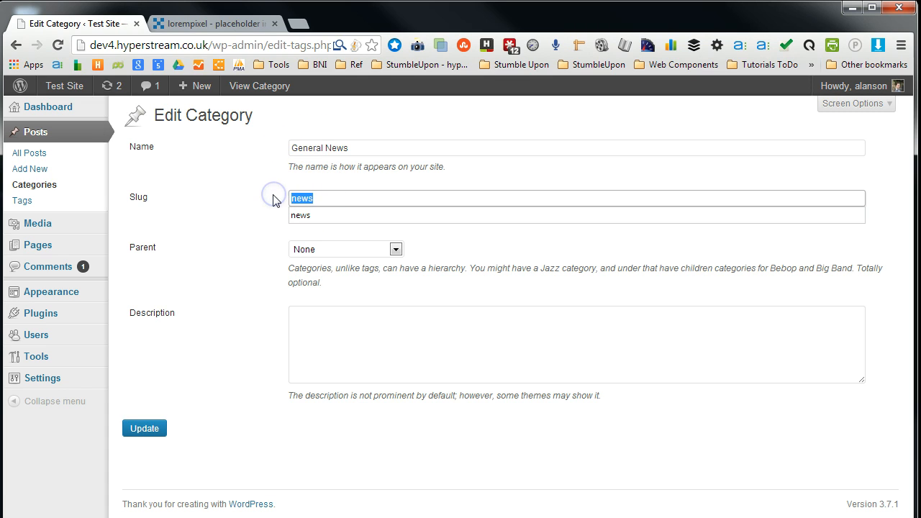
text(g)
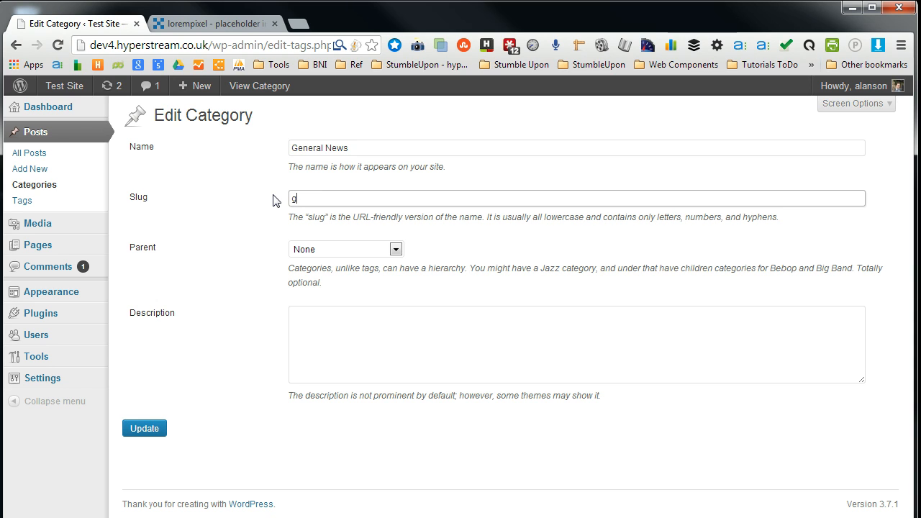
drag(365, 151, 228, 145)
key(ctrl+c)
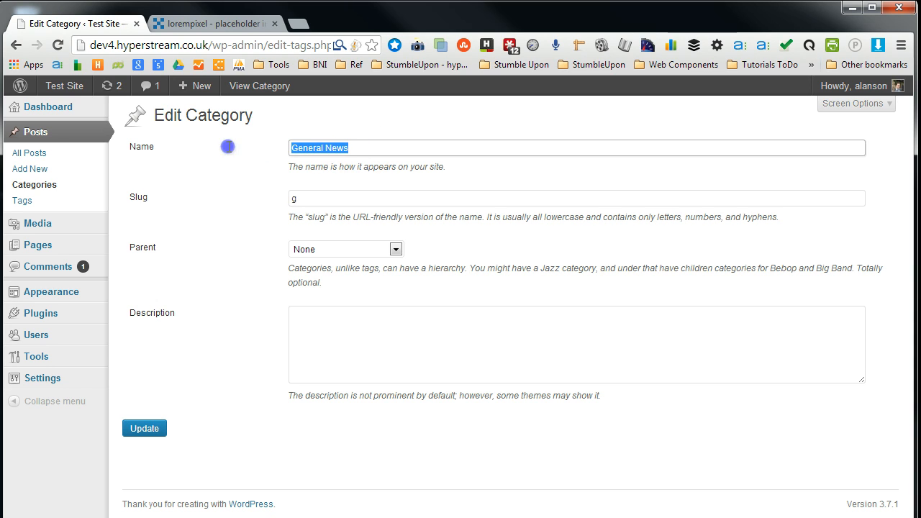
click(312, 197)
key(ctrl+a)
key(ctrl+v)
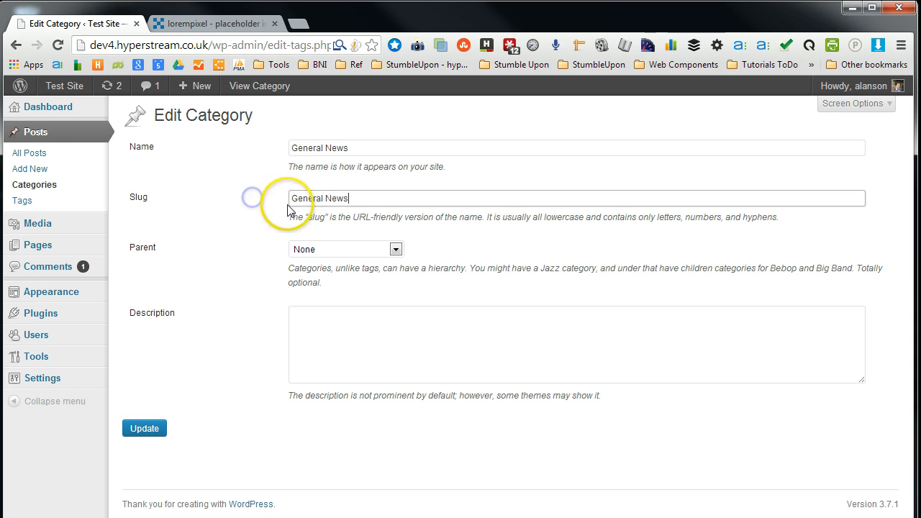
click(325, 197)
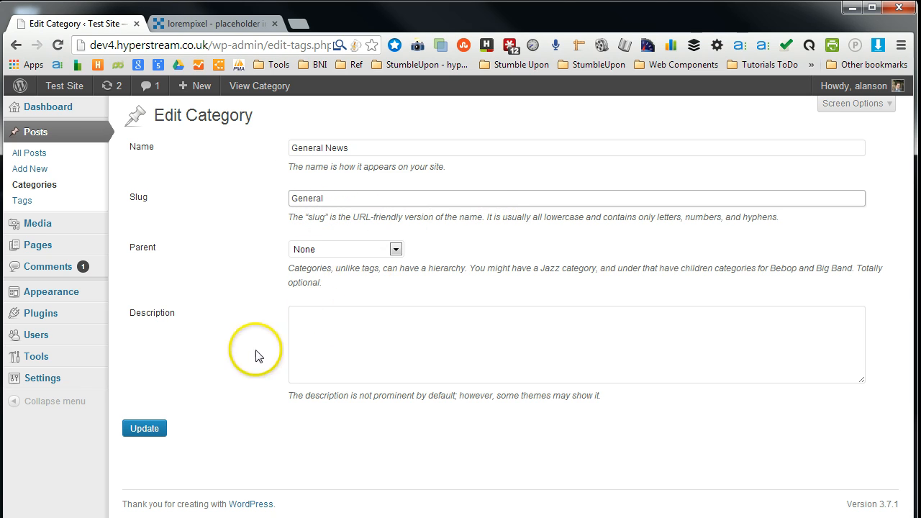
click(147, 428)
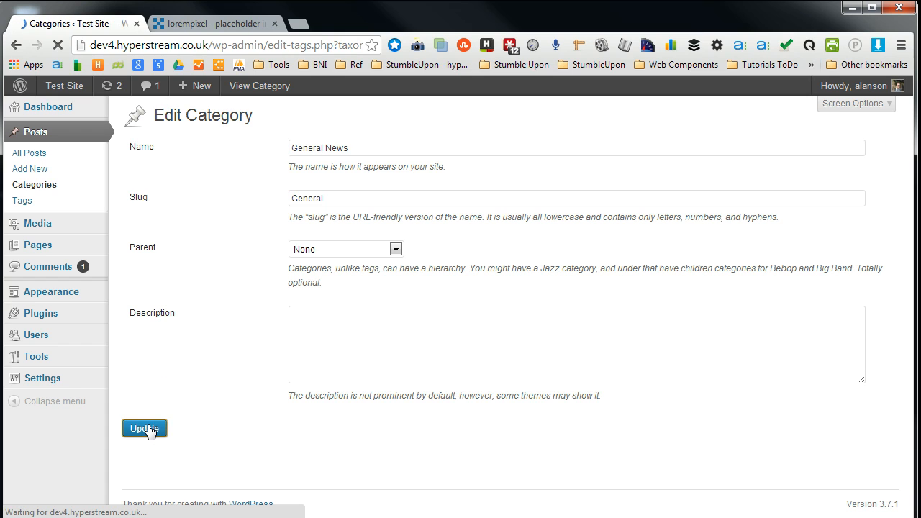
- Page through the Categories list to find the General News category and its slug
scroll(432, 432, down, 4)
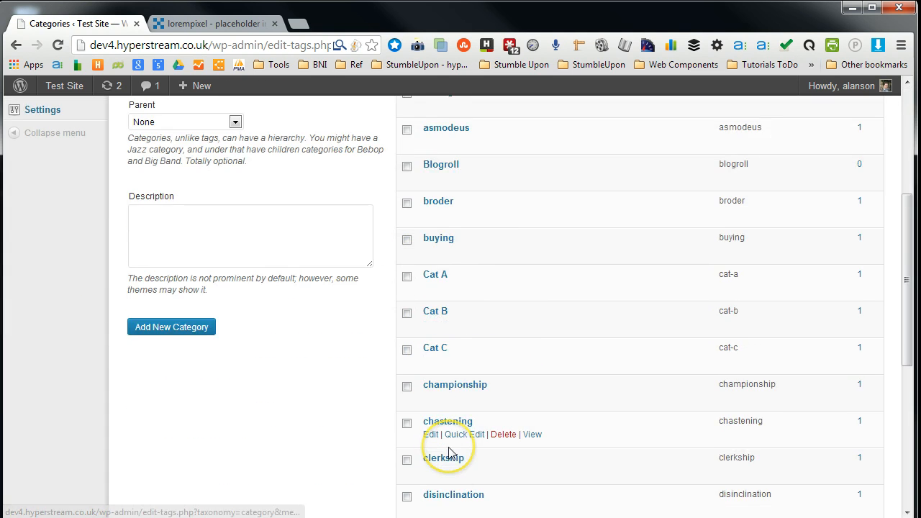
scroll(449, 452, down, 5)
scroll(448, 453, up, 6)
scroll(626, 479, down, 5)
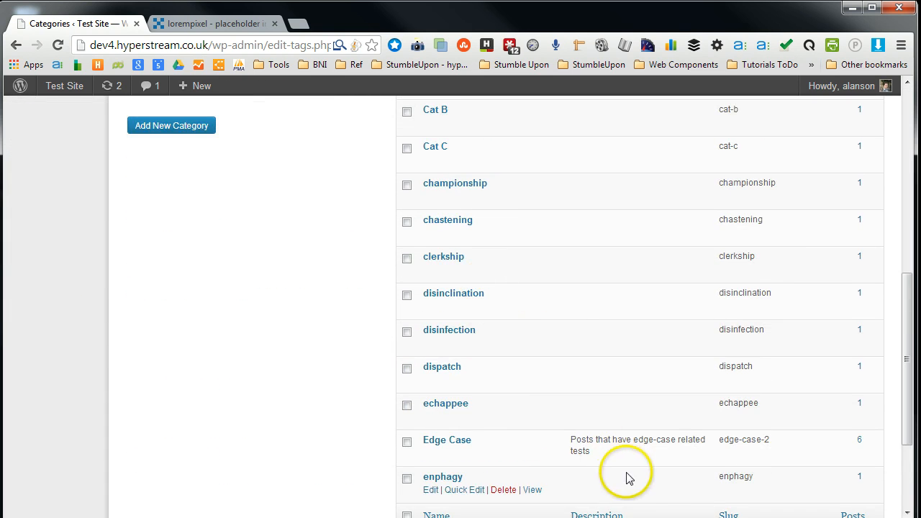
scroll(626, 479, down, 3)
click(863, 394)
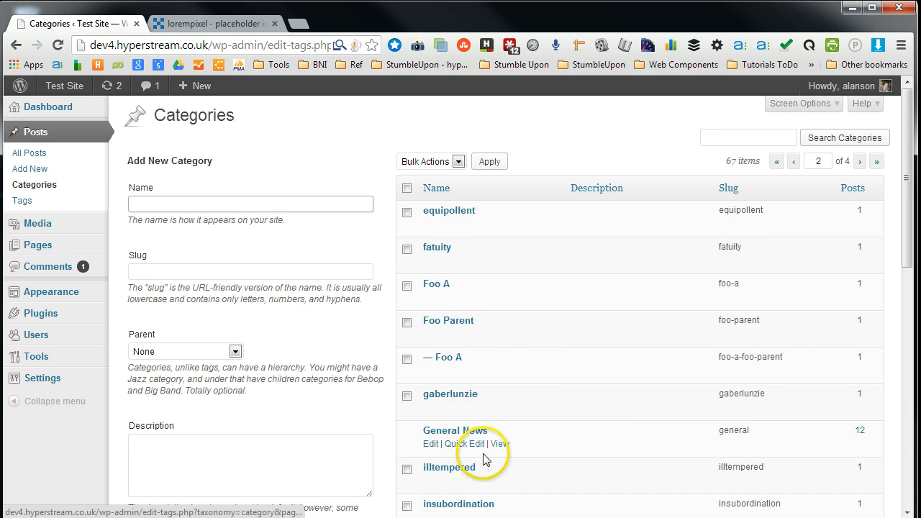
- View the General News category archive on the site and examine its URL
click(499, 444)
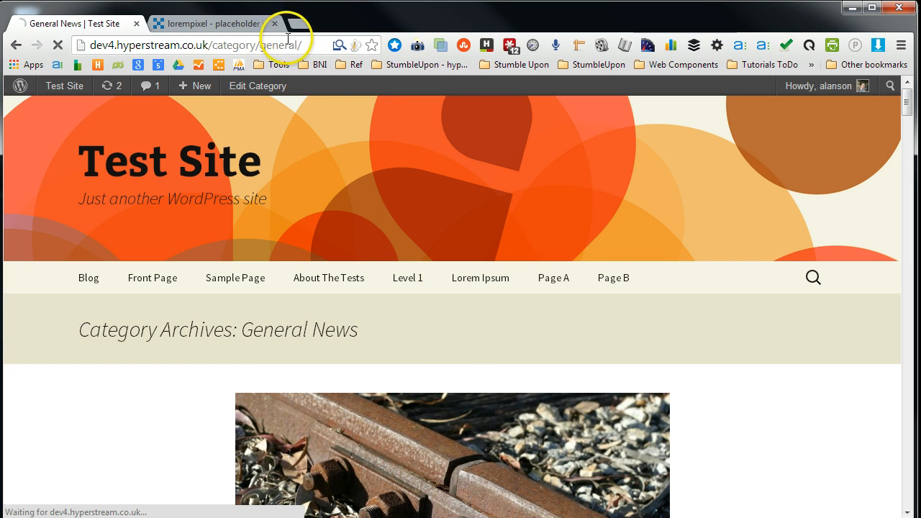
drag(259, 46, 300, 45)
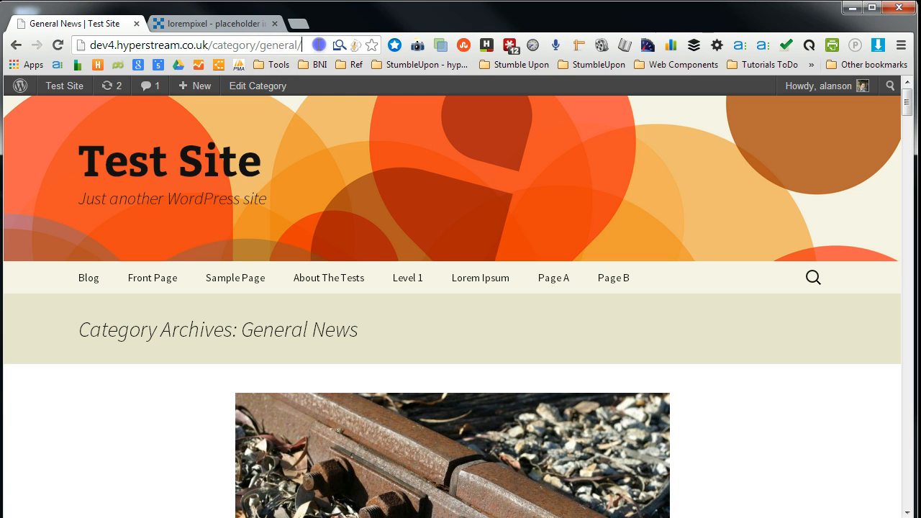
click(243, 211)
scroll(245, 214, down, 20)
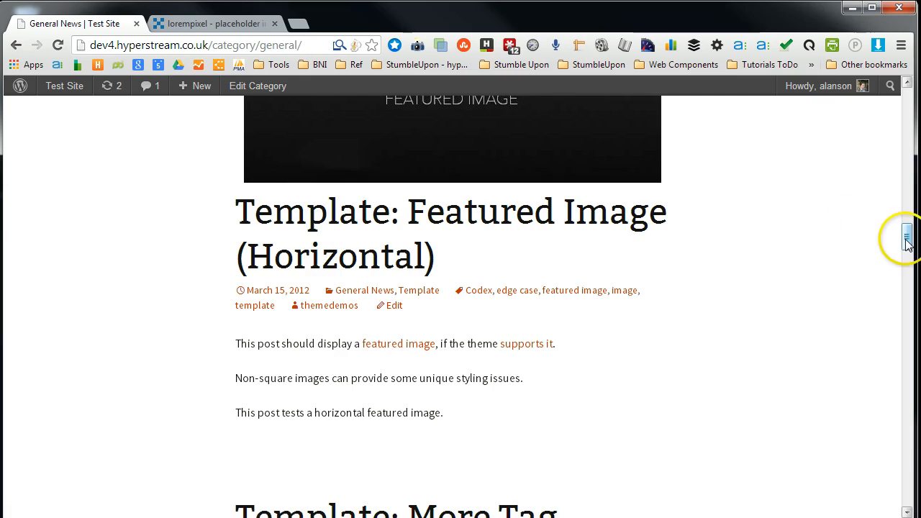
drag(906, 237, 916, 105)
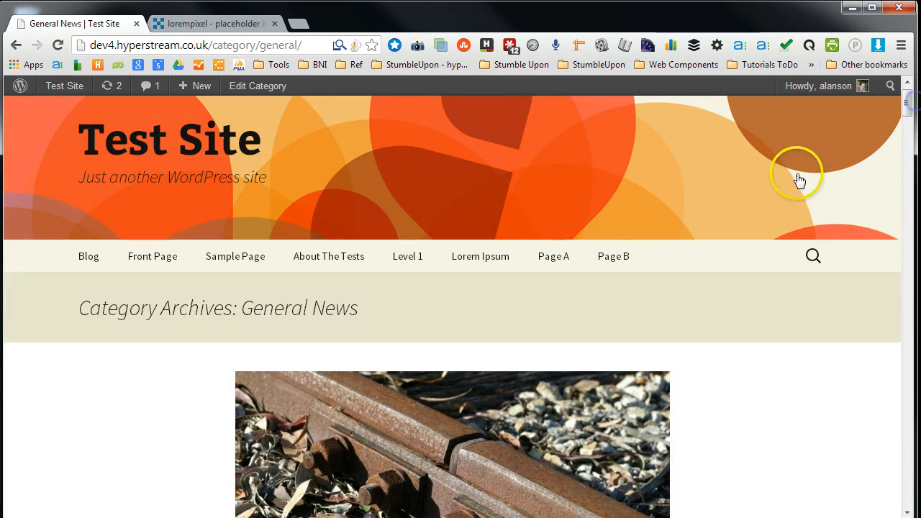
mouse_move(416, 265)
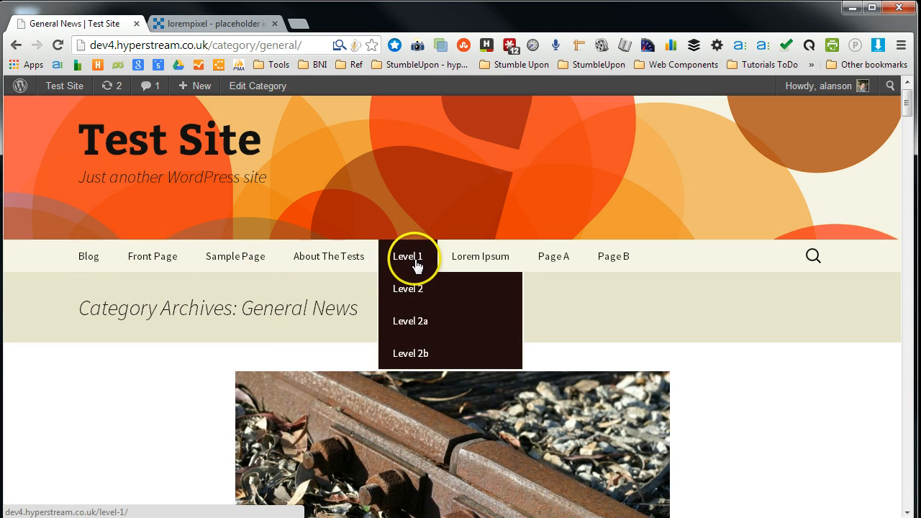
mouse_move(164, 268)
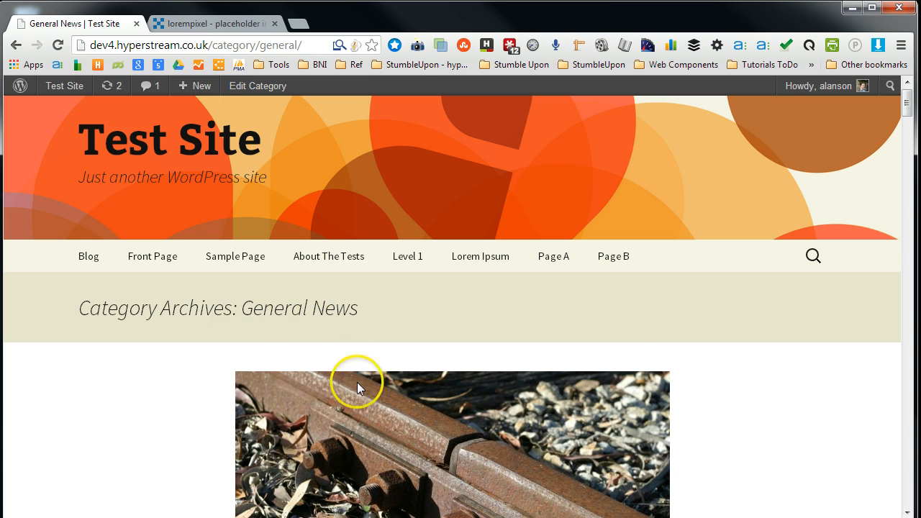
scroll(364, 395, down, 6)
scroll(363, 396, up, 4)
- Open the Test post from the archive and switch to editing it
click(263, 392)
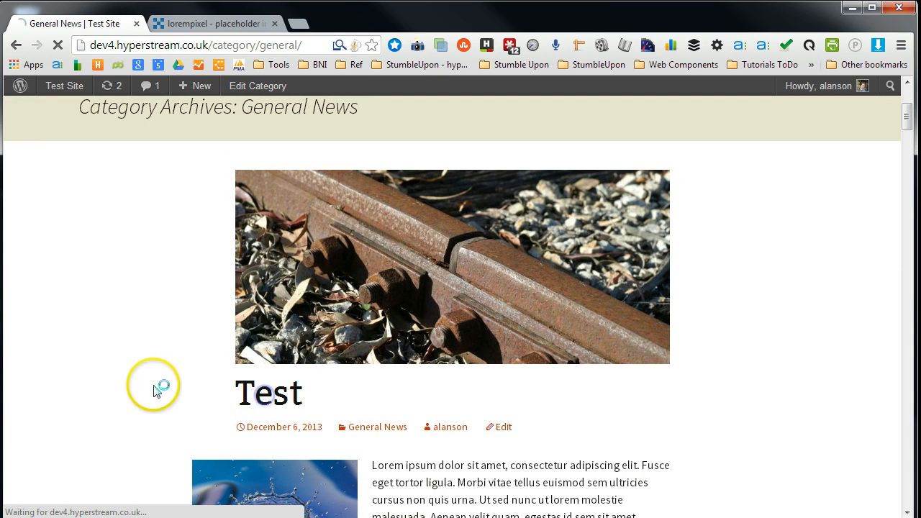
scroll(186, 302, down, 5)
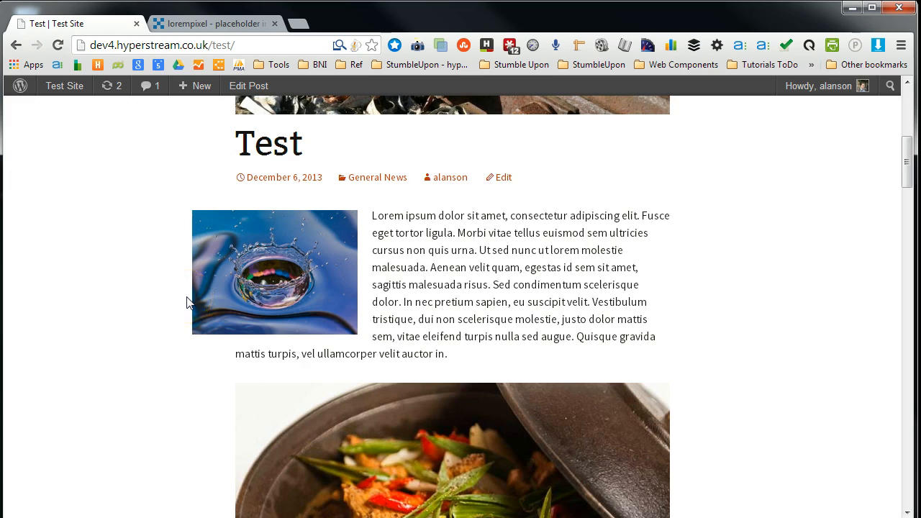
scroll(186, 302, up, 5)
scroll(186, 302, down, 10)
scroll(185, 302, up, 10)
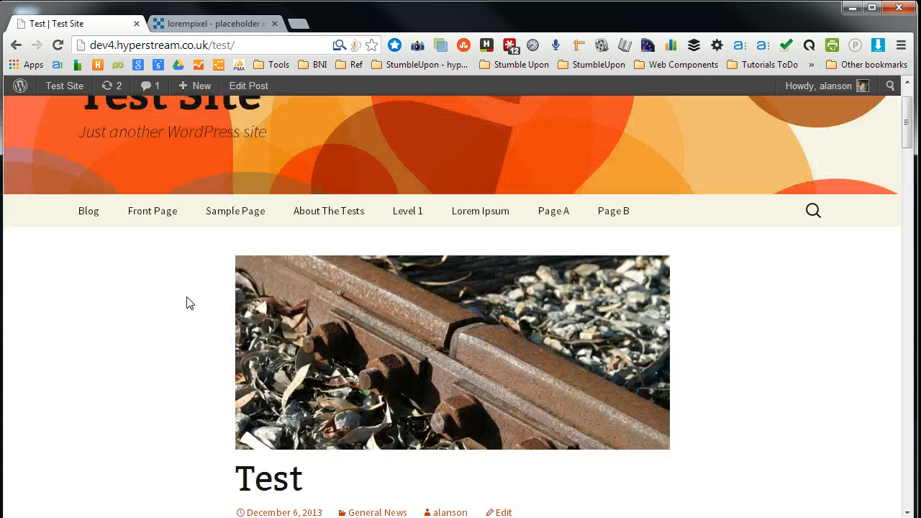
scroll(186, 303, down, 1)
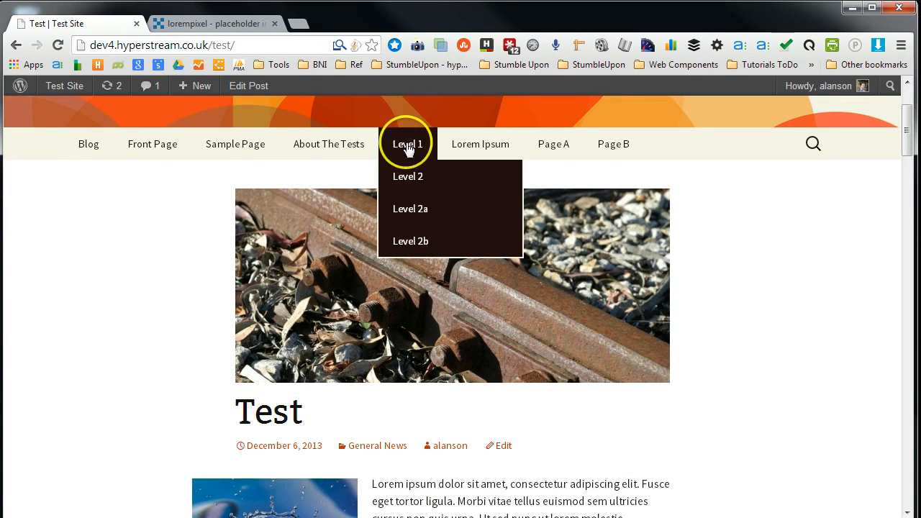
click(502, 446)
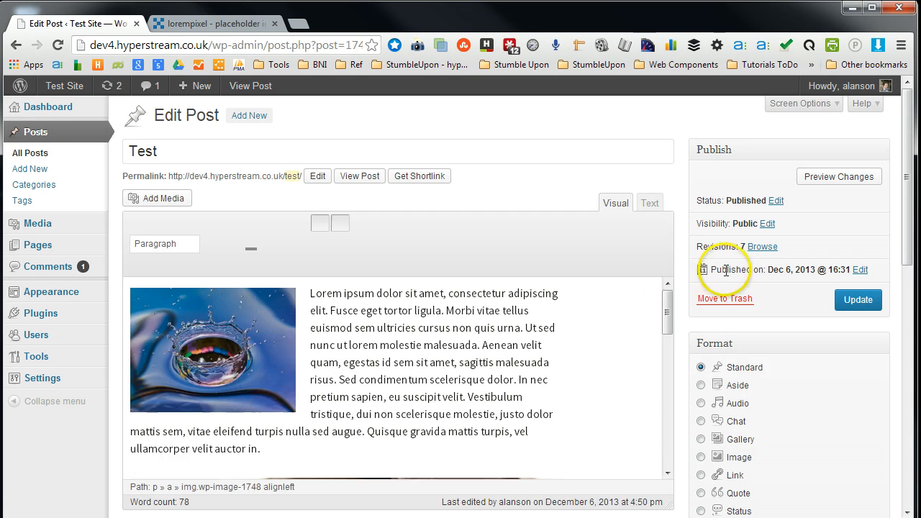
- Examine the post's Categories and Tags boxes in the editor
scroll(715, 328, down, 5)
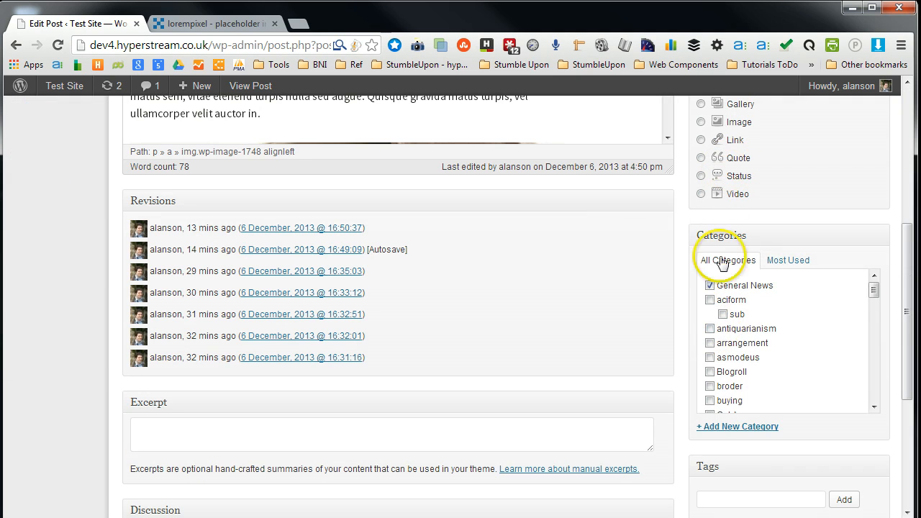
scroll(702, 338, down, 3)
scroll(709, 452, down, 2)
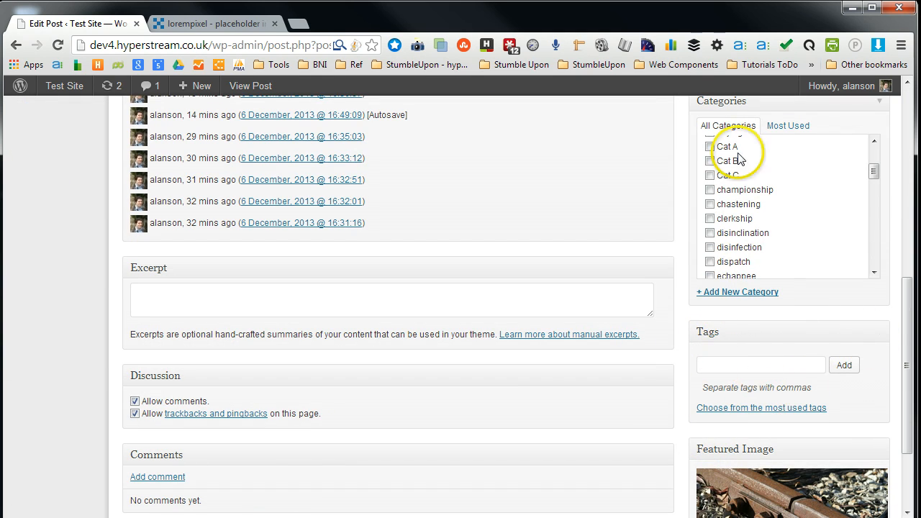
click(714, 364)
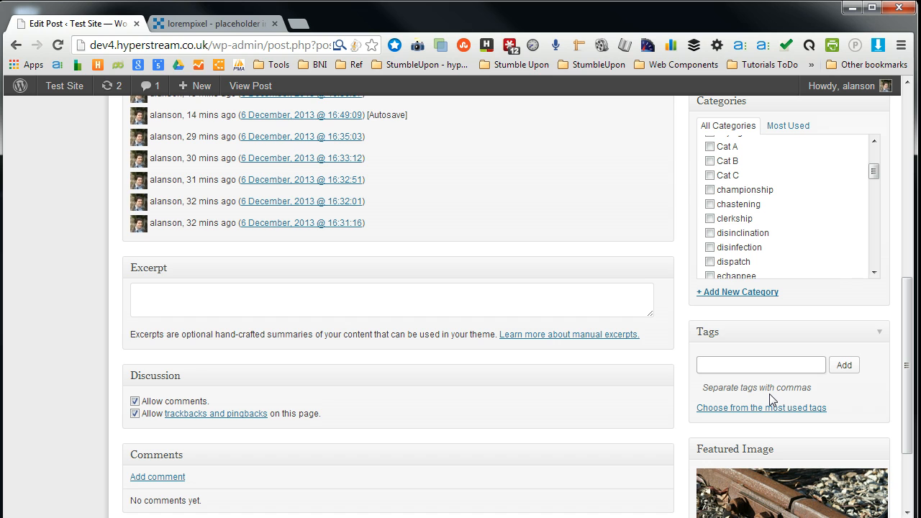
scroll(680, 394, up, 5)
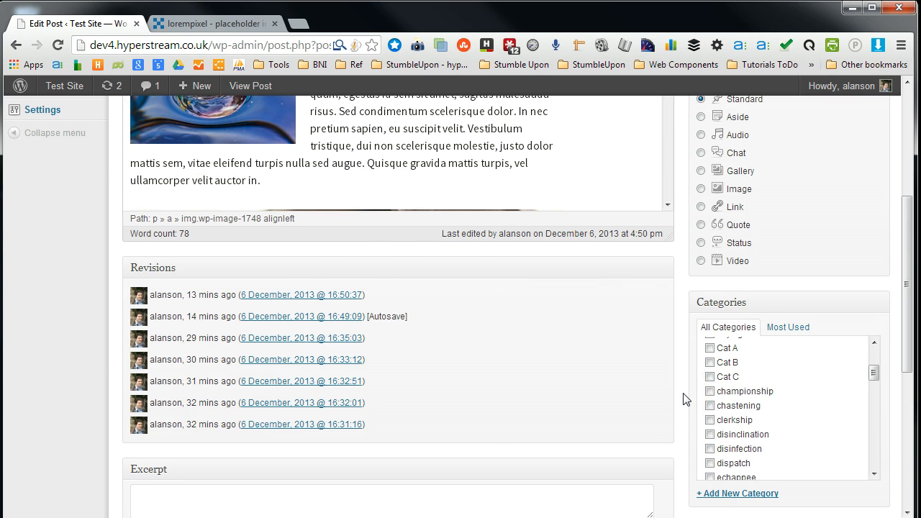
scroll(684, 400, down, 3)
scroll(683, 399, down, 2)
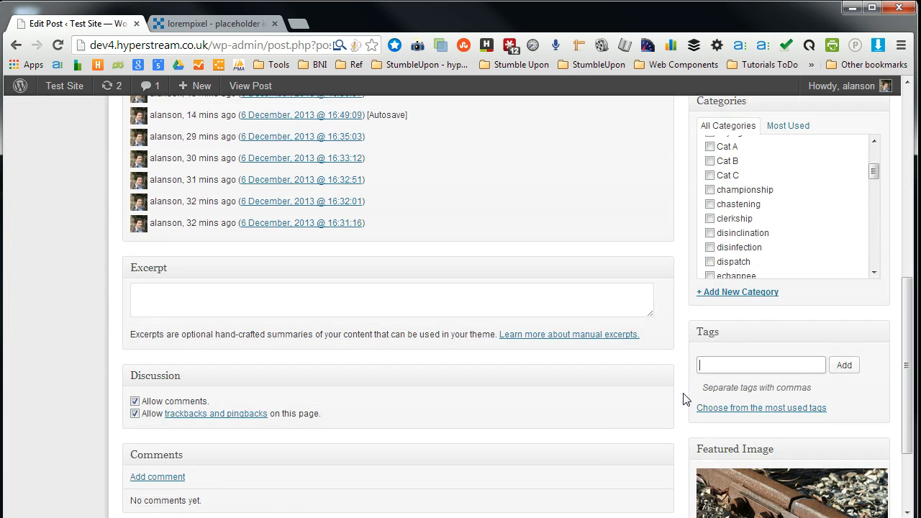
scroll(697, 389, up, 1)
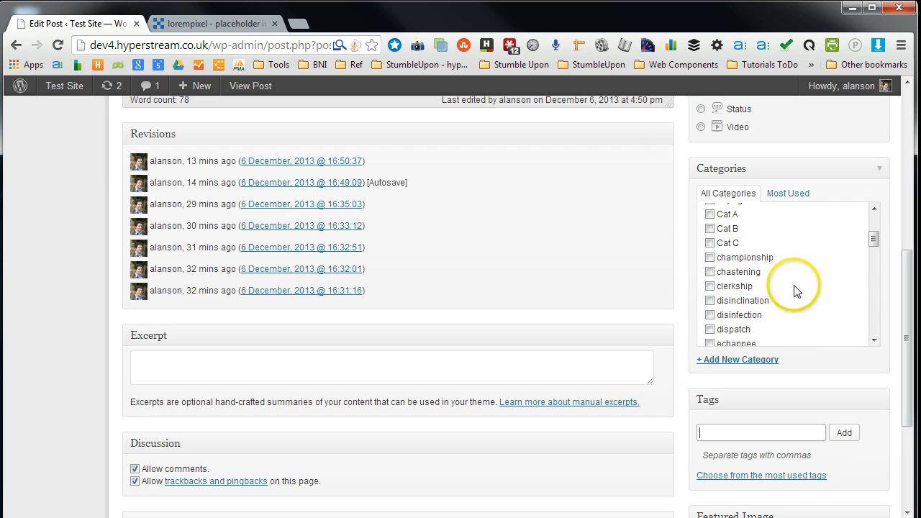
- Add the tags han solo, r2d2 and c3po to the Test post
scroll(679, 428, down, 1)
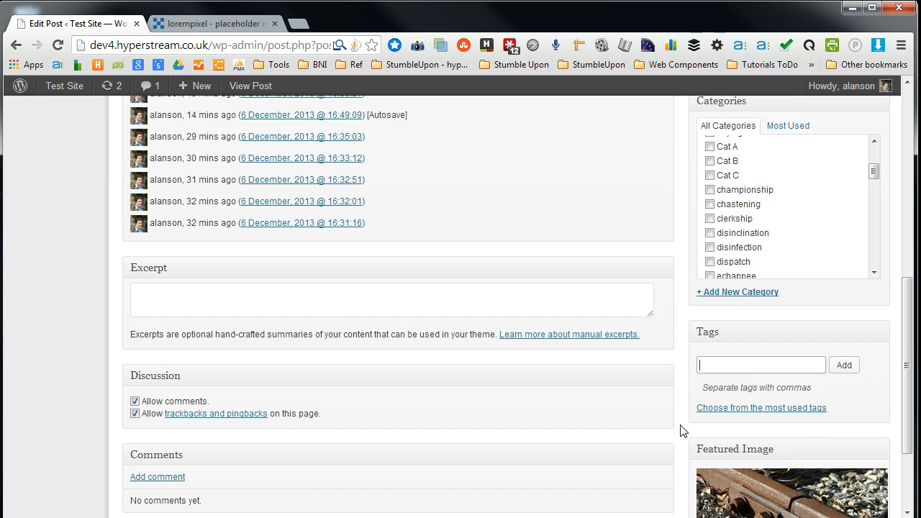
scroll(682, 430, up, 2)
scroll(683, 430, down, 2)
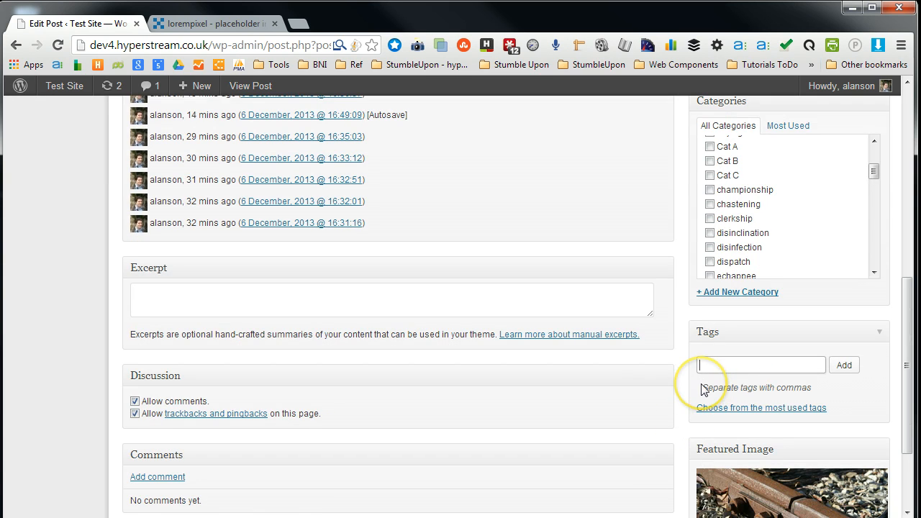
click(708, 361)
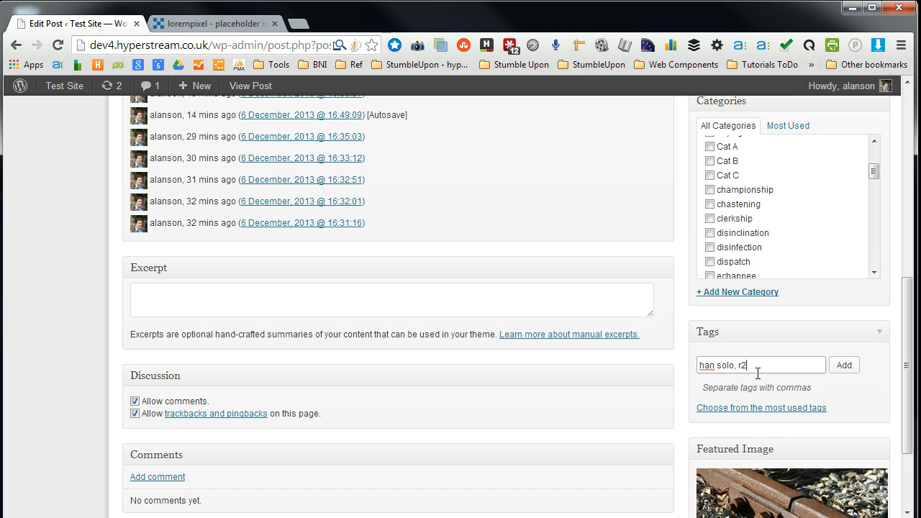
click(844, 367)
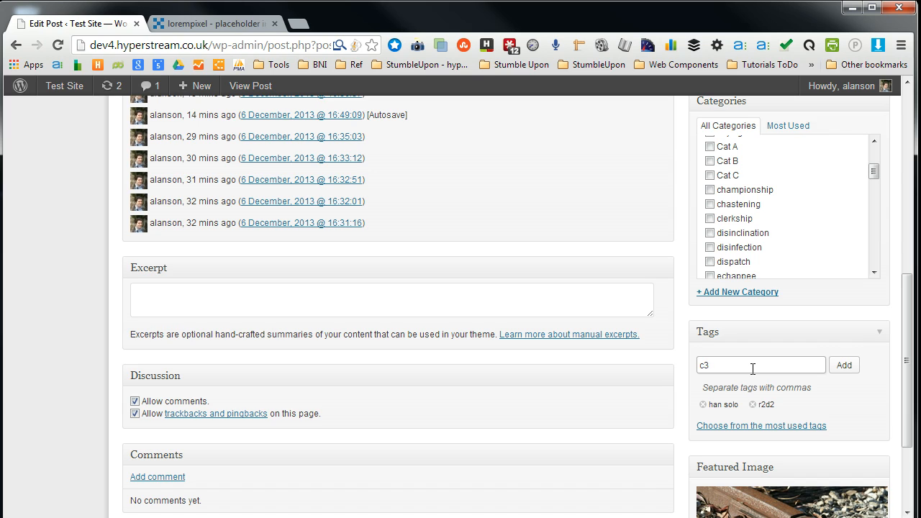
click(839, 365)
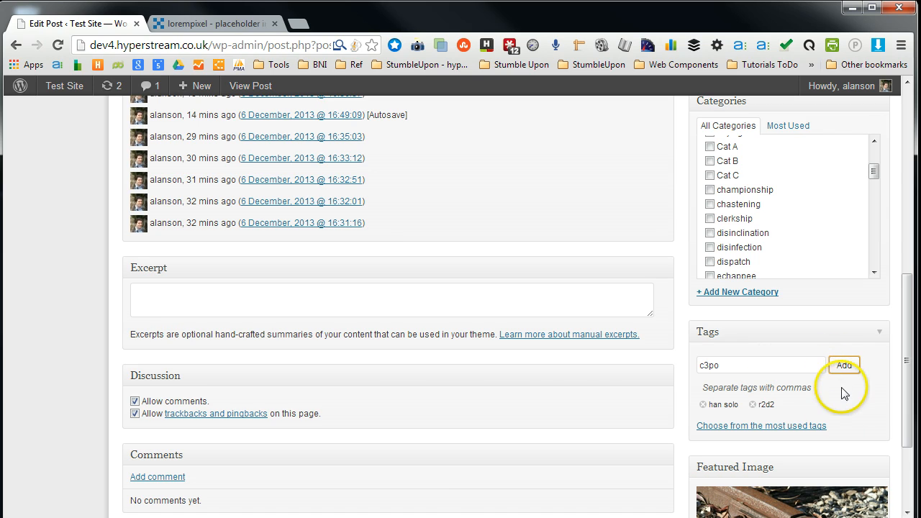
click(840, 365)
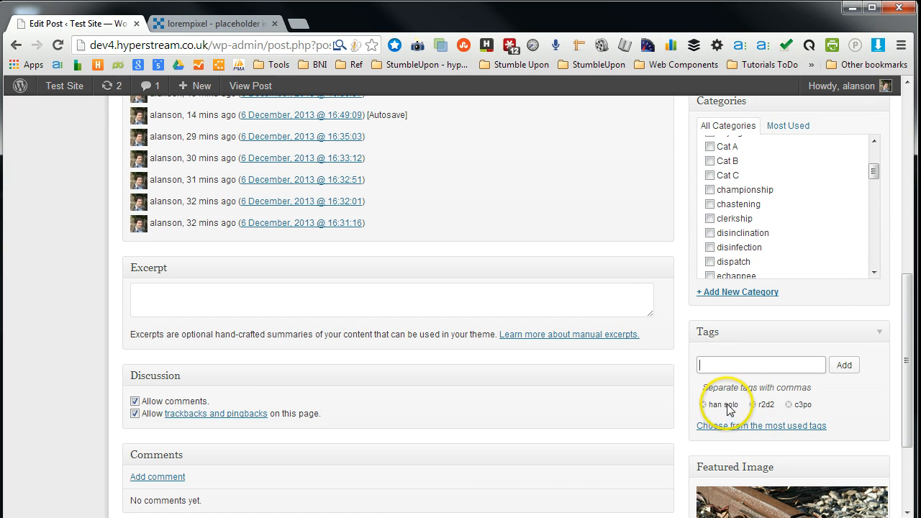
- Update the Test post to save its new tags
scroll(767, 408, up, 2)
scroll(791, 410, down, 2)
scroll(858, 452, down, 5)
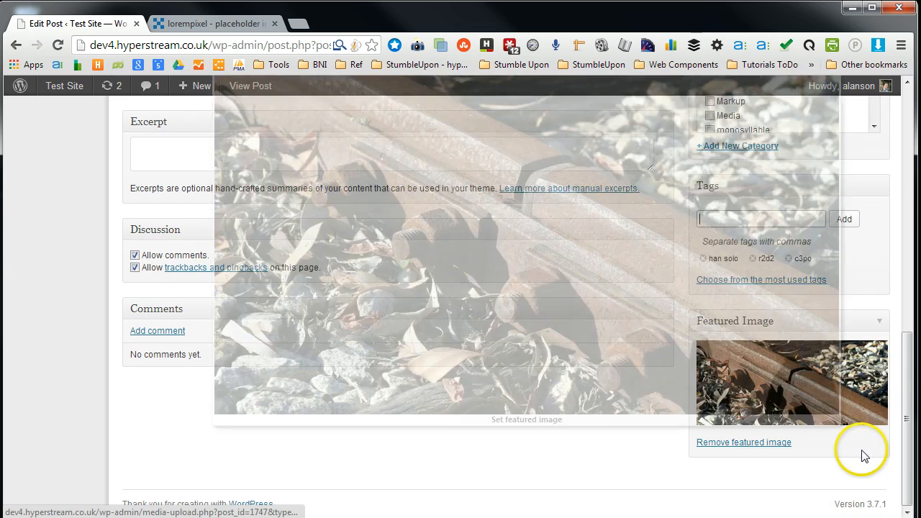
scroll(865, 457, up, 6)
scroll(877, 434, up, 5)
scroll(891, 403, up, 3)
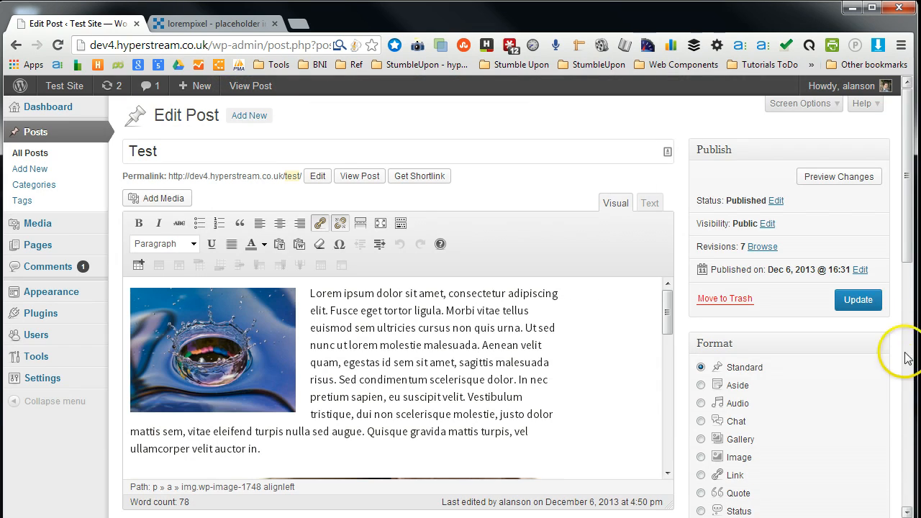
click(867, 301)
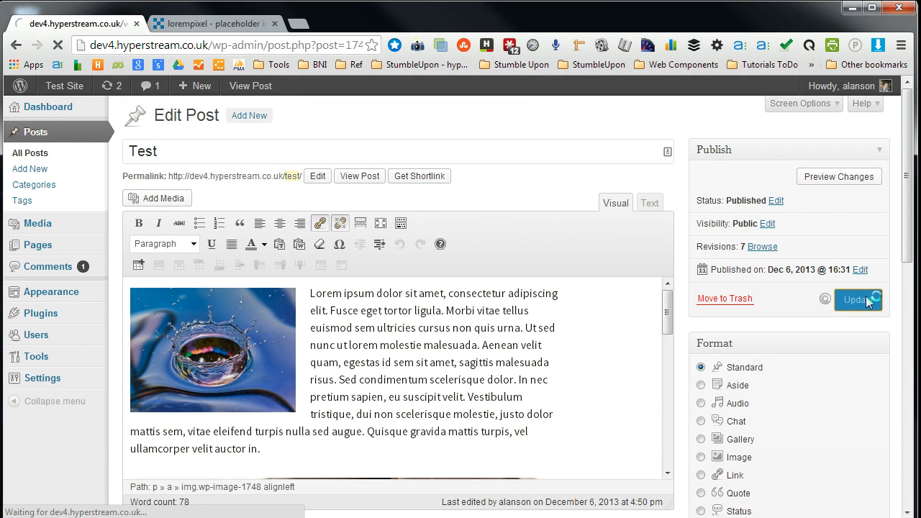
- Open the Template: More Tag post from the posts list and tag it han solo using the autocomplete suggestion
click(44, 160)
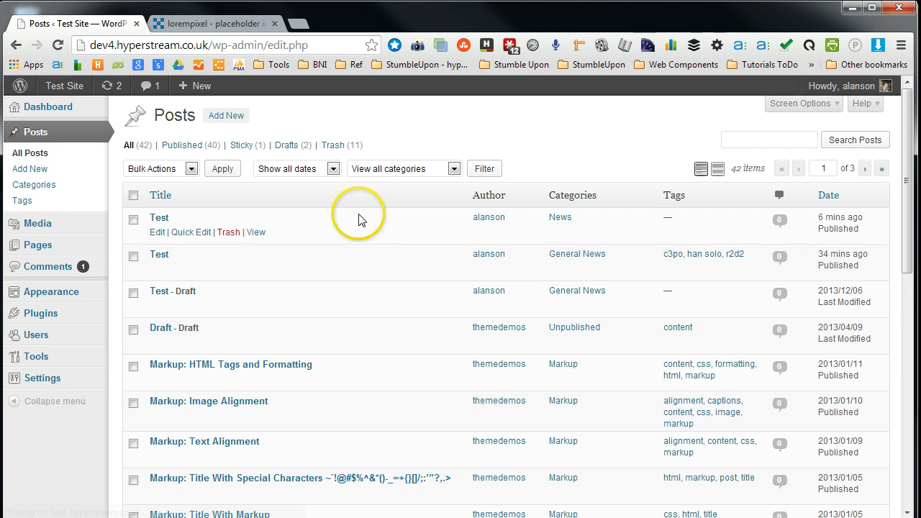
scroll(162, 321, down, 4)
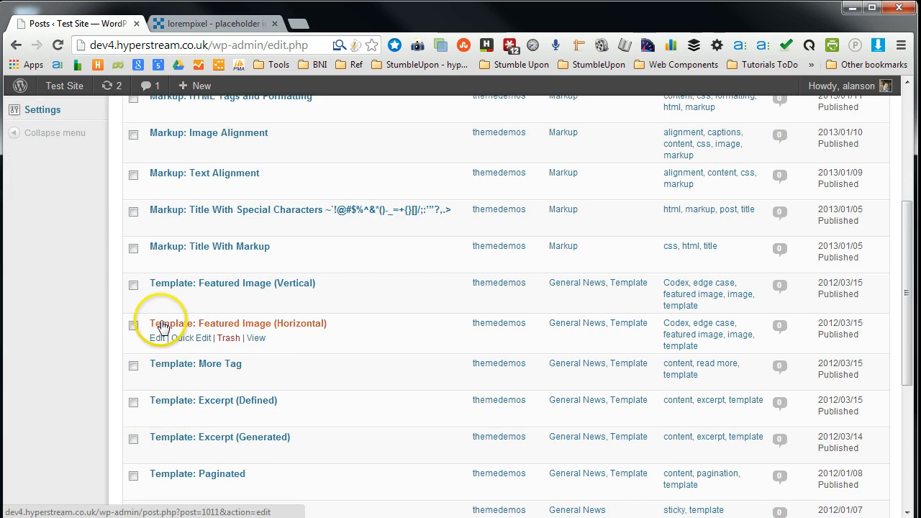
click(157, 378)
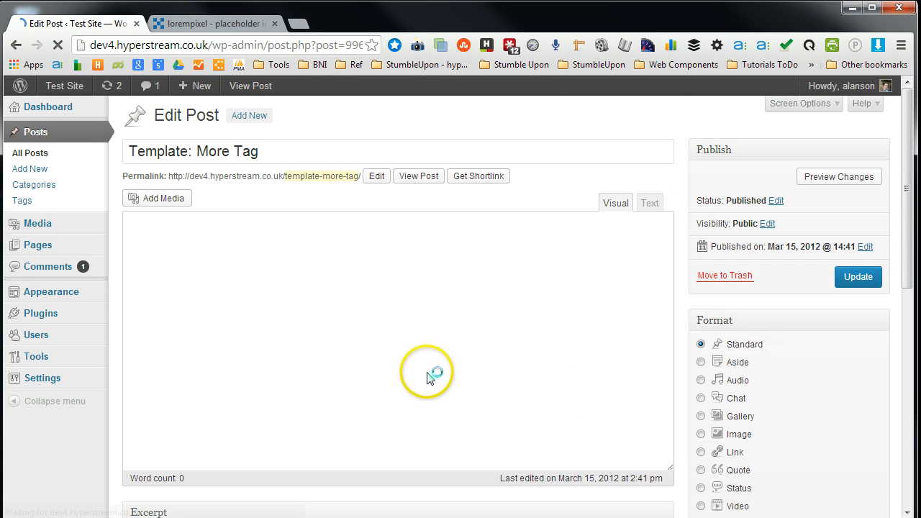
scroll(891, 418, down, 4)
scroll(894, 405, down, 1)
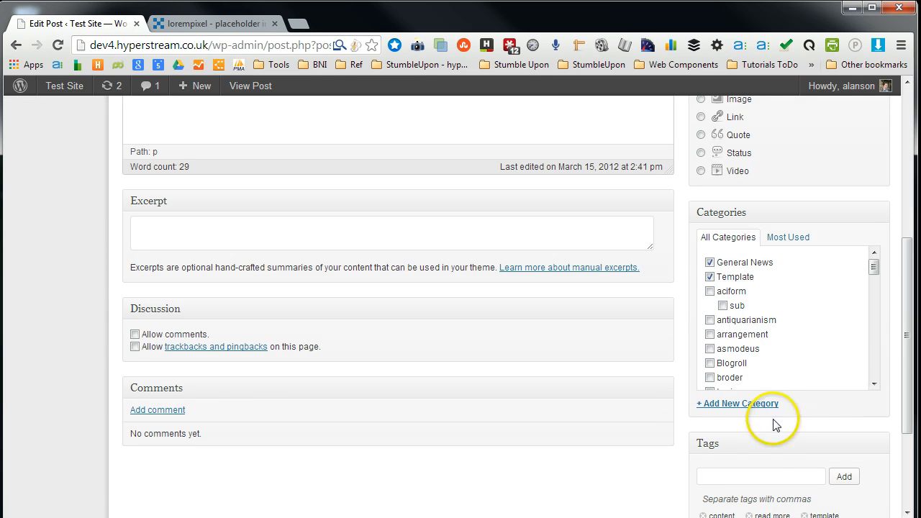
scroll(757, 479, down, 2)
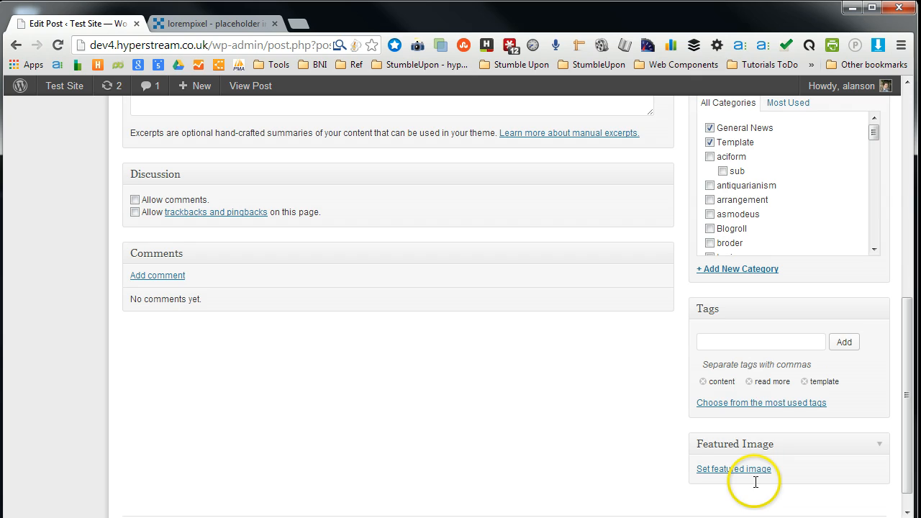
click(760, 343)
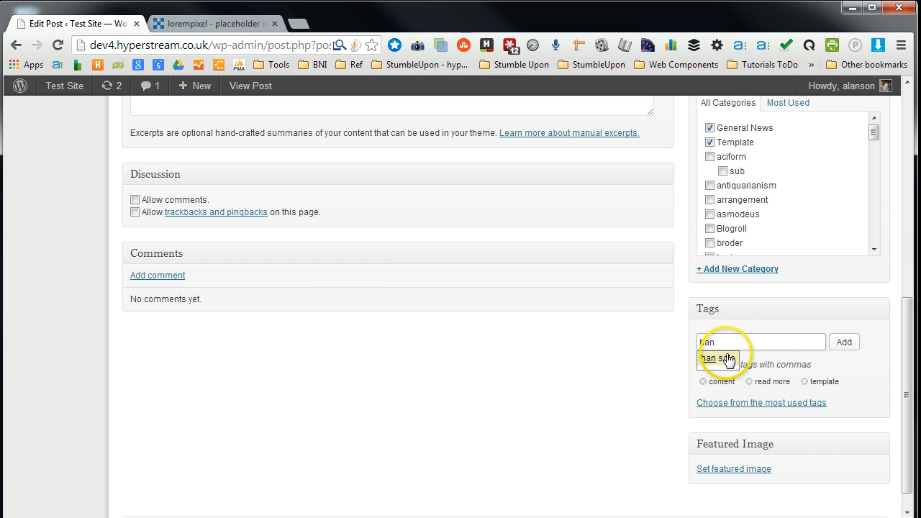
click(725, 362)
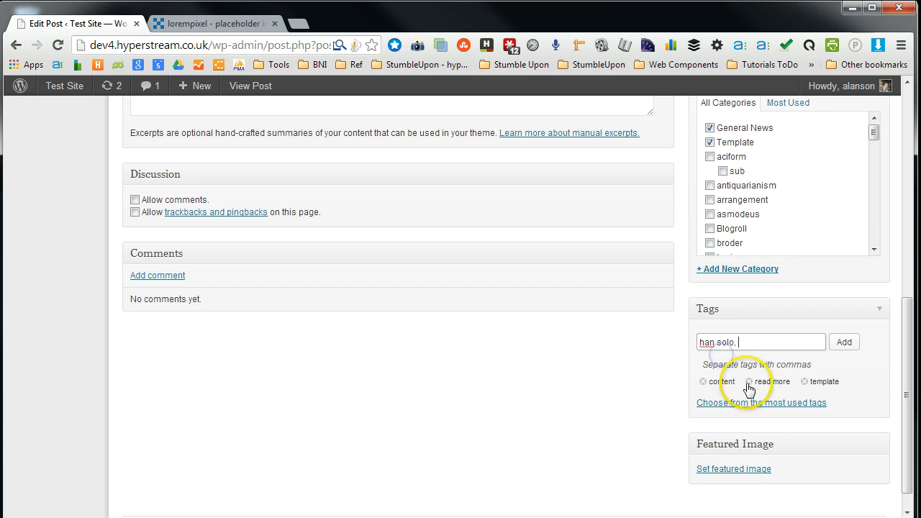
- Update the Template: More Tag post to save the tag
scroll(873, 441, up, 4)
scroll(873, 440, up, 1)
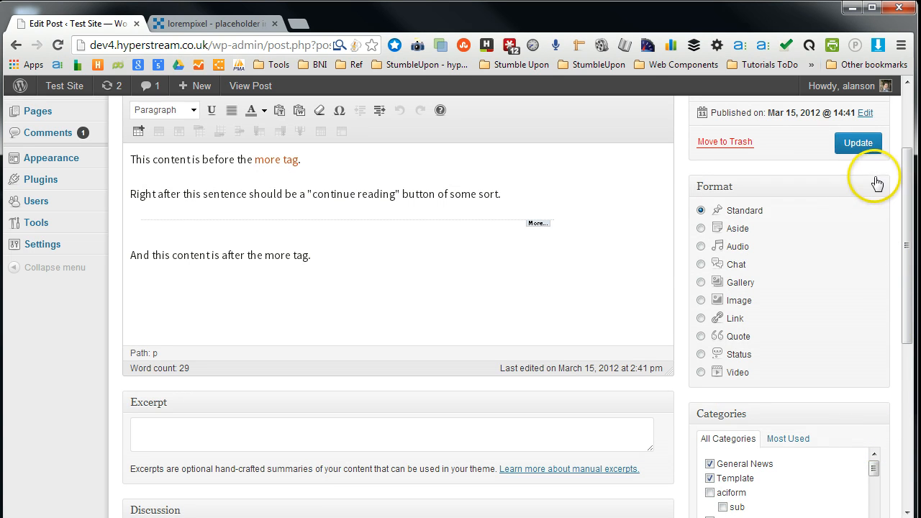
click(865, 147)
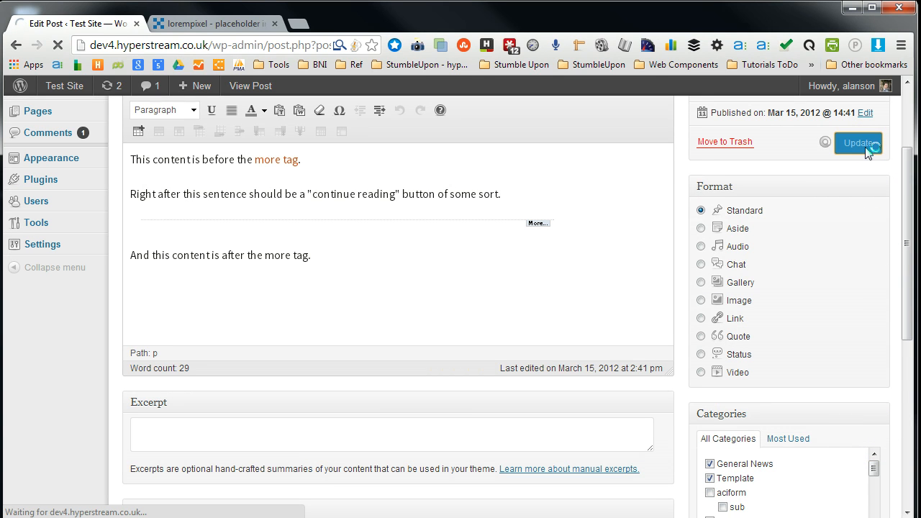
click(414, 212)
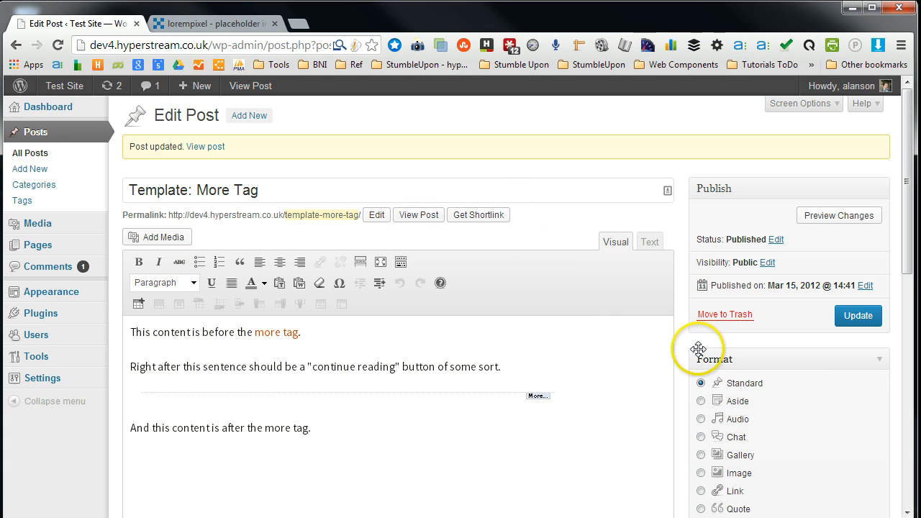
- Open the Tags list, go to its second page and view the han solo tag's archive on the site
scroll(687, 349, down, 5)
scroll(680, 353, up, 5)
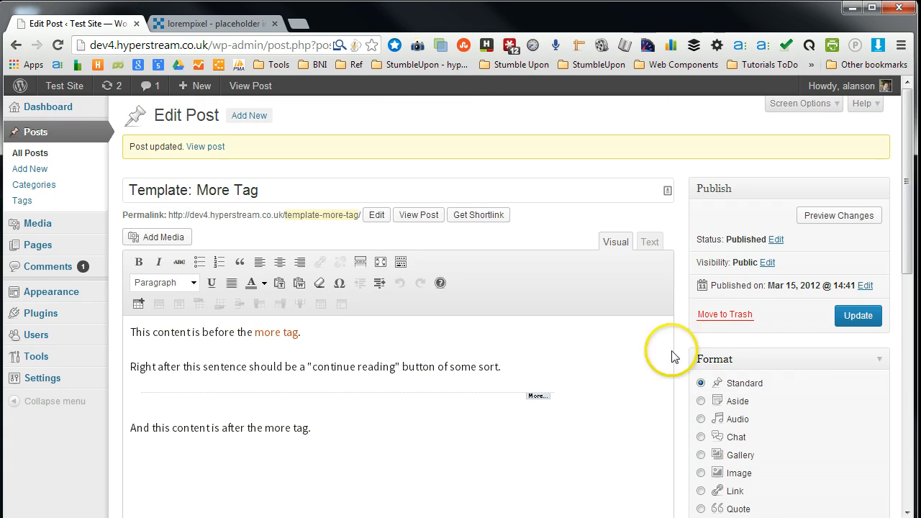
click(22, 200)
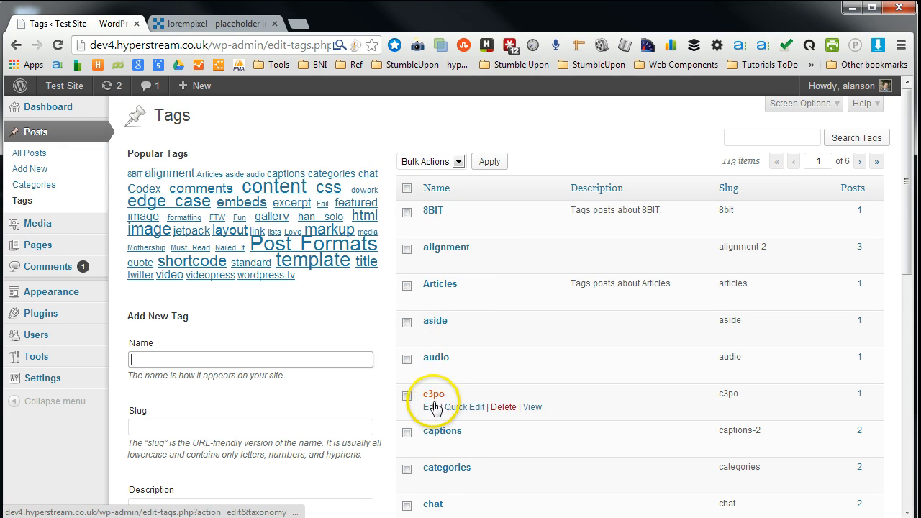
scroll(438, 300, down, 3)
scroll(438, 300, down, 3)
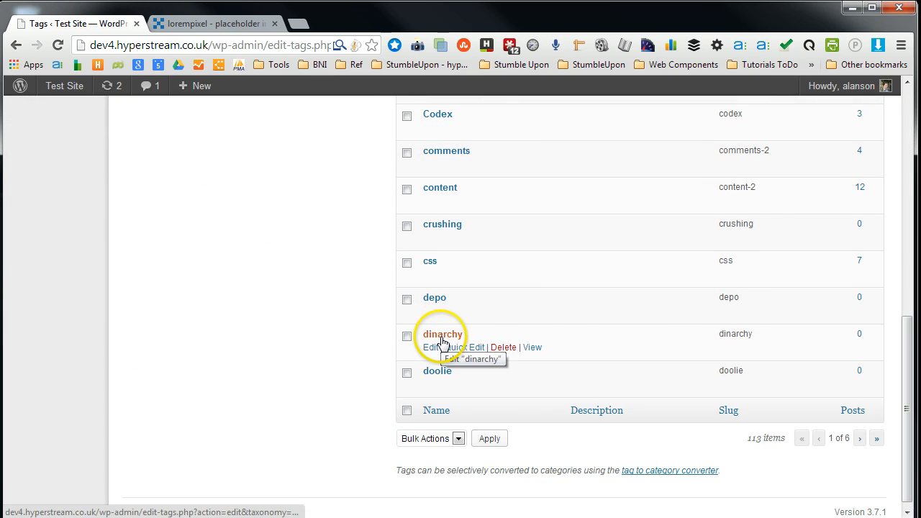
click(860, 440)
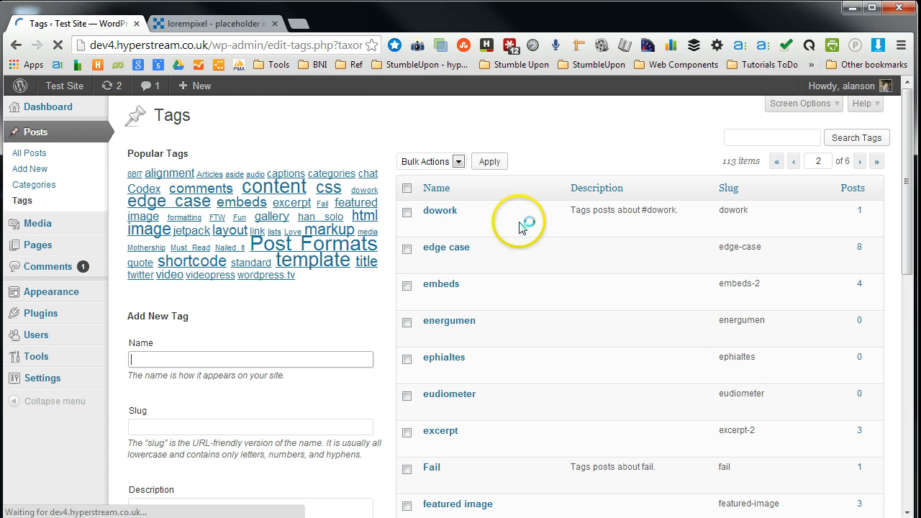
scroll(514, 237, down, 5)
scroll(507, 284, down, 2)
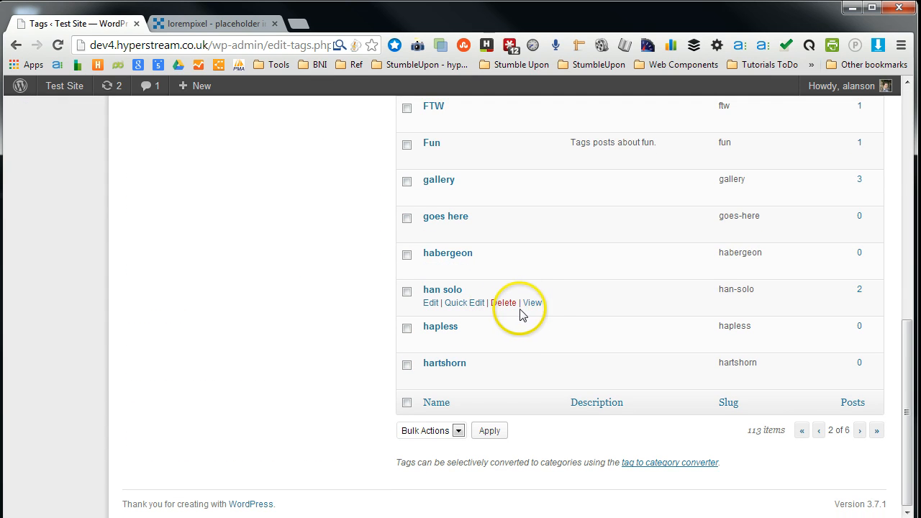
click(533, 303)
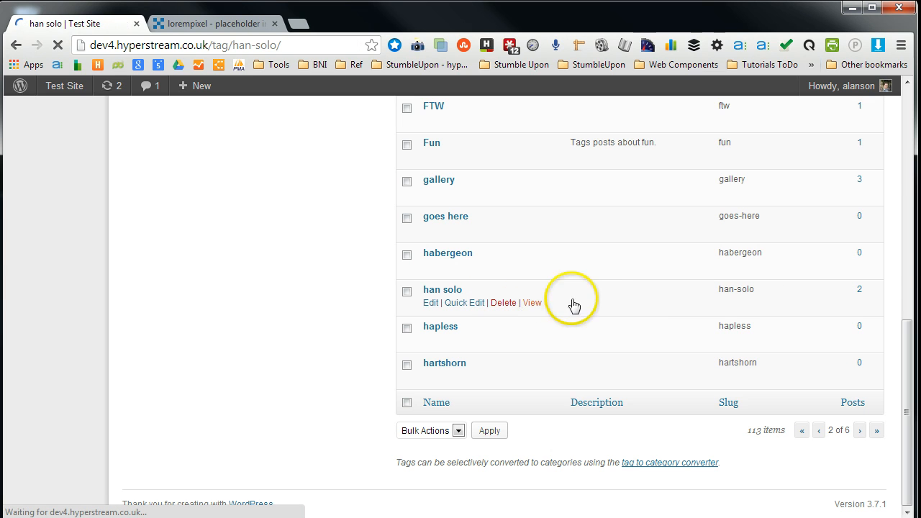
- Scroll through the han solo tag archive to examine the posts it lists
scroll(127, 380, down, 15)
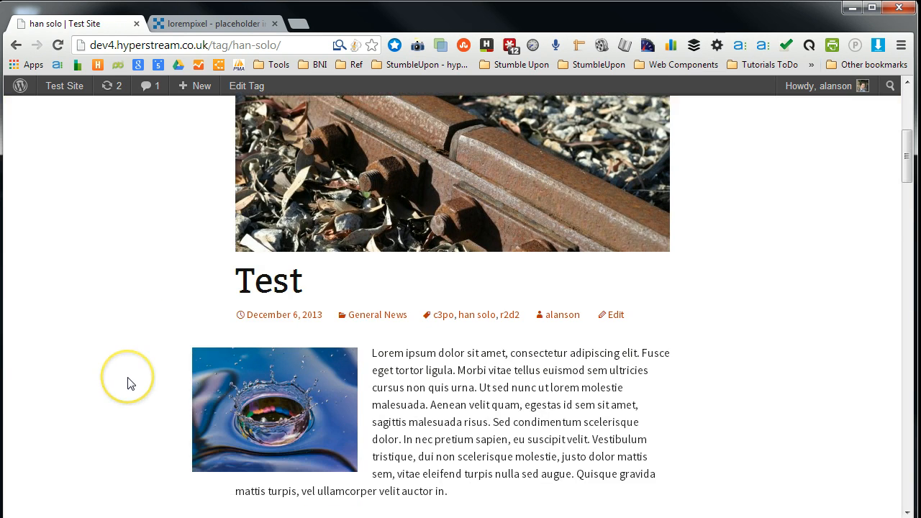
scroll(127, 384, down, 5)
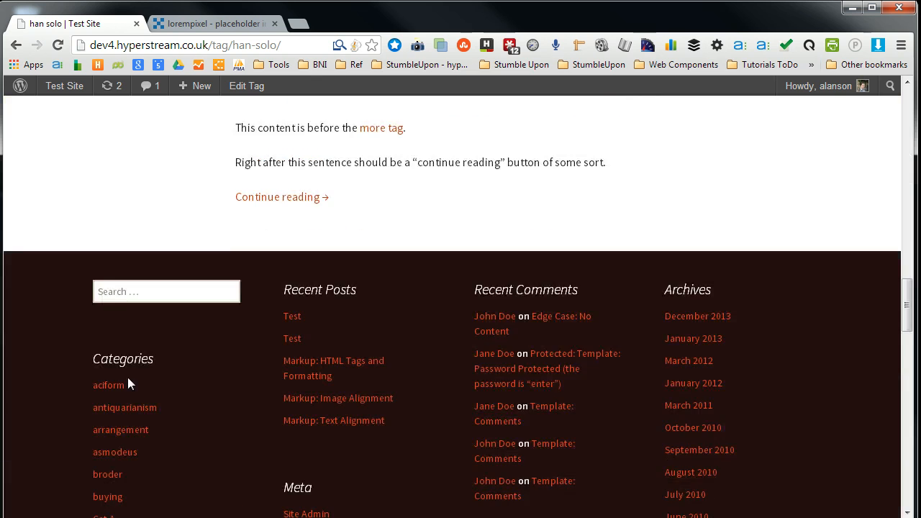
scroll(127, 384, up, 20)
scroll(127, 384, up, 2)
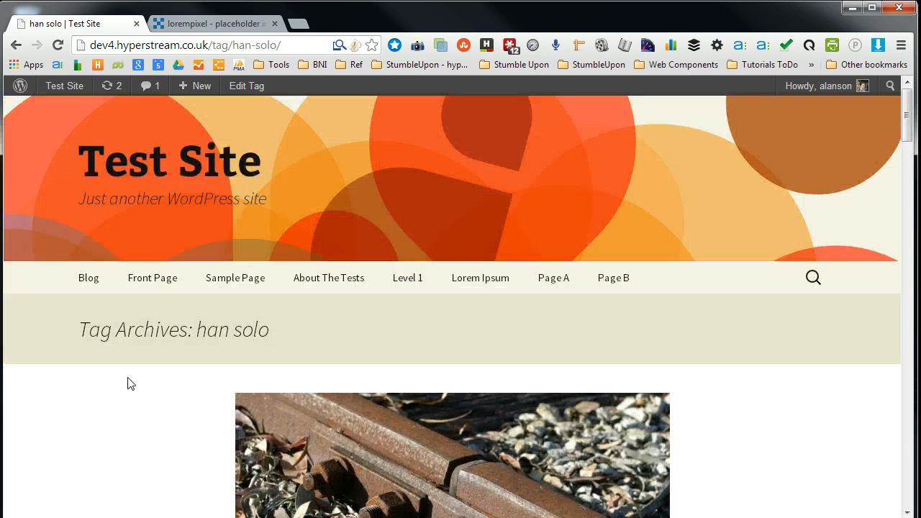
scroll(127, 384, down, 6)
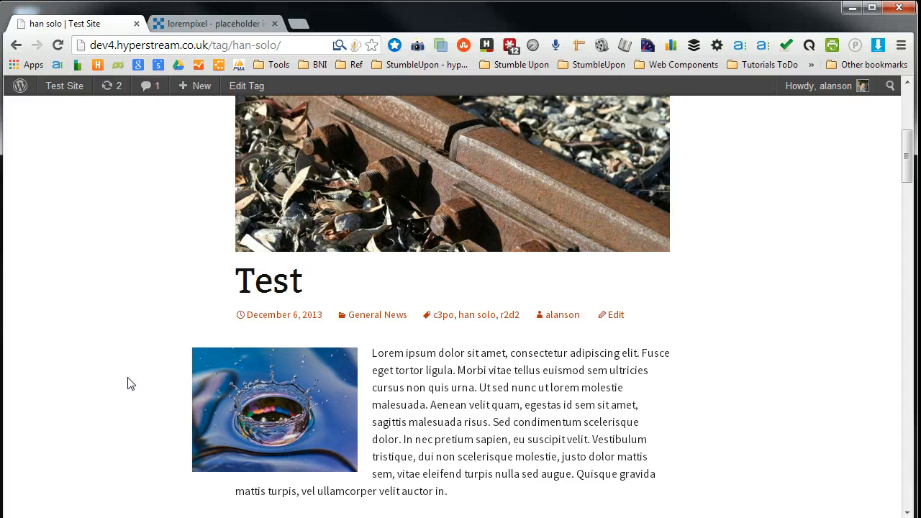
scroll(127, 384, down, 5)
scroll(127, 383, down, 5)
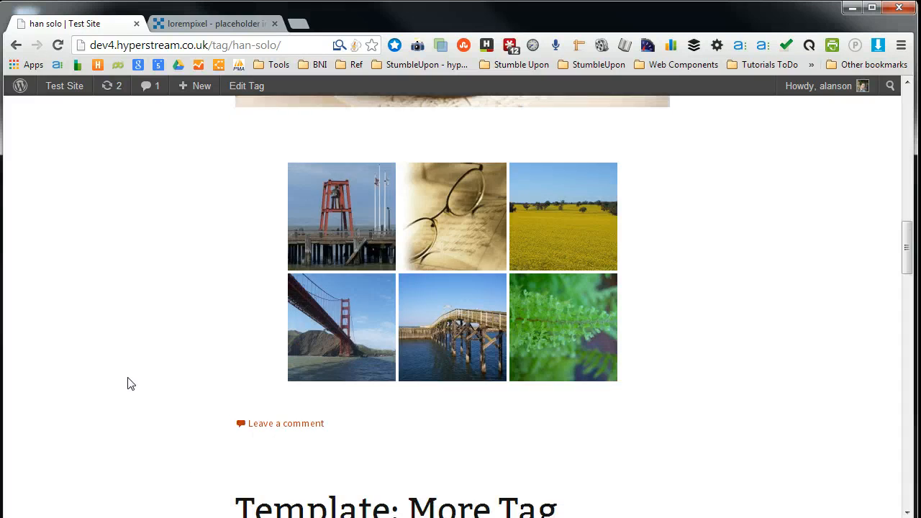
scroll(128, 383, up, 6)
scroll(127, 383, up, 6)
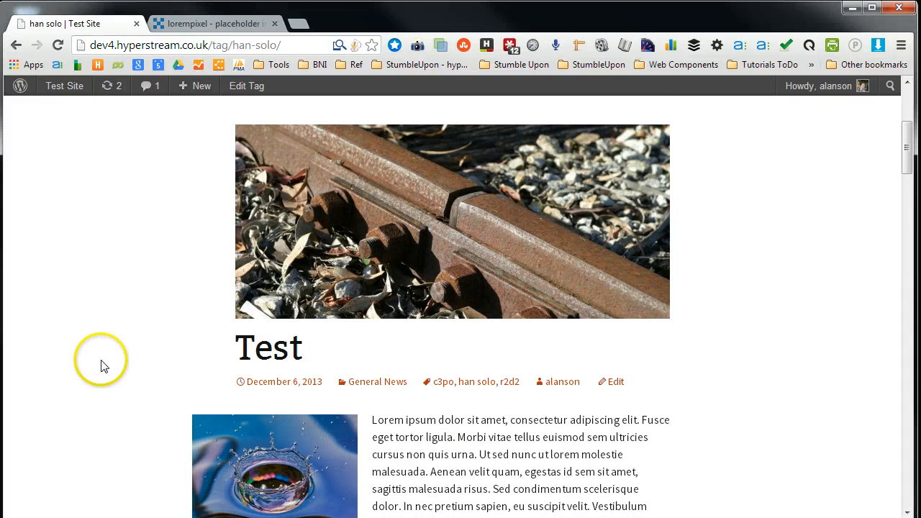
scroll(142, 350, up, 4)
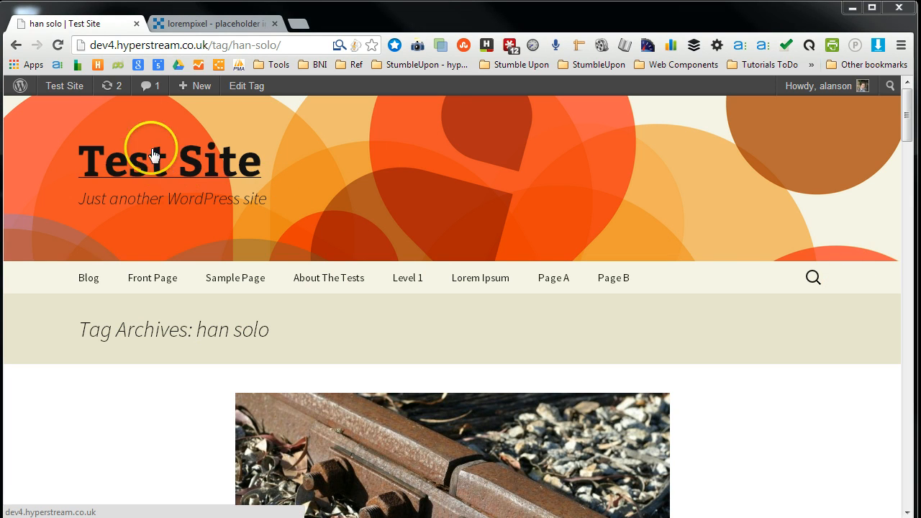
- Return to the admin Tags page, open the Articles tag's edit screen and navigate back
mouse_move(61, 87)
click(67, 111)
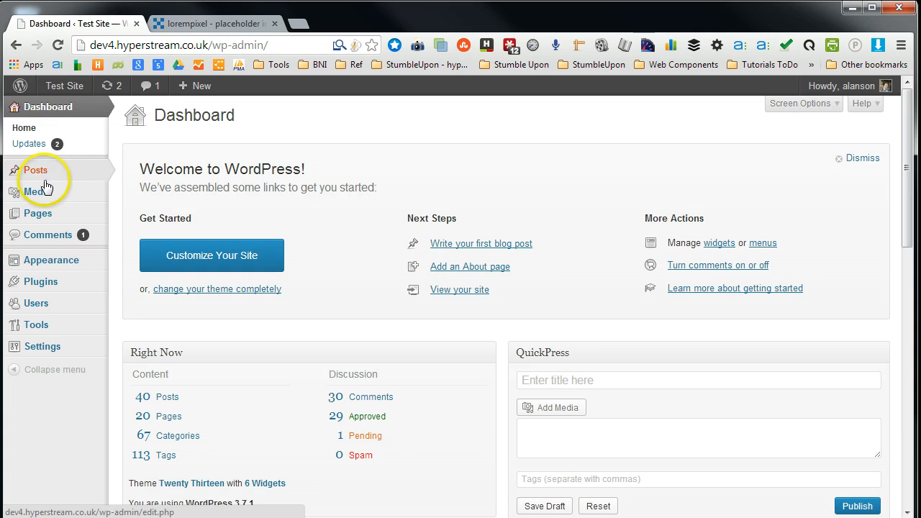
mouse_move(47, 174)
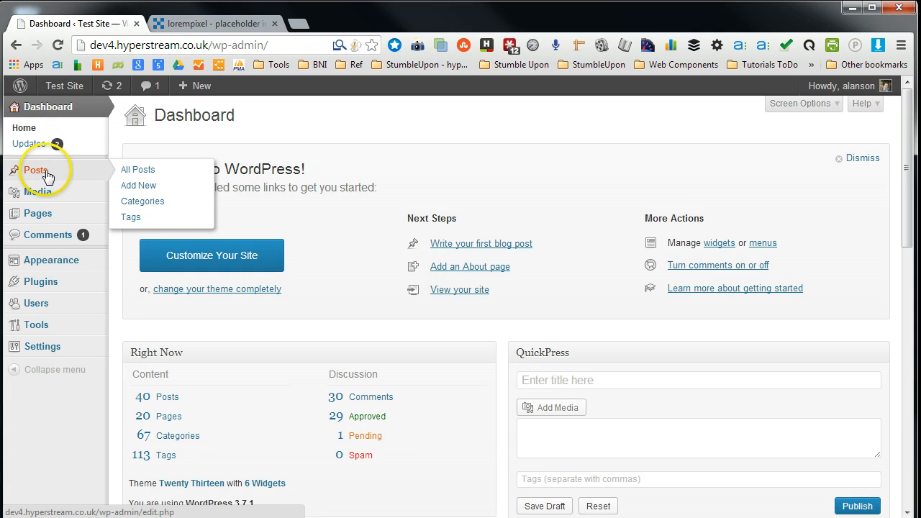
click(127, 214)
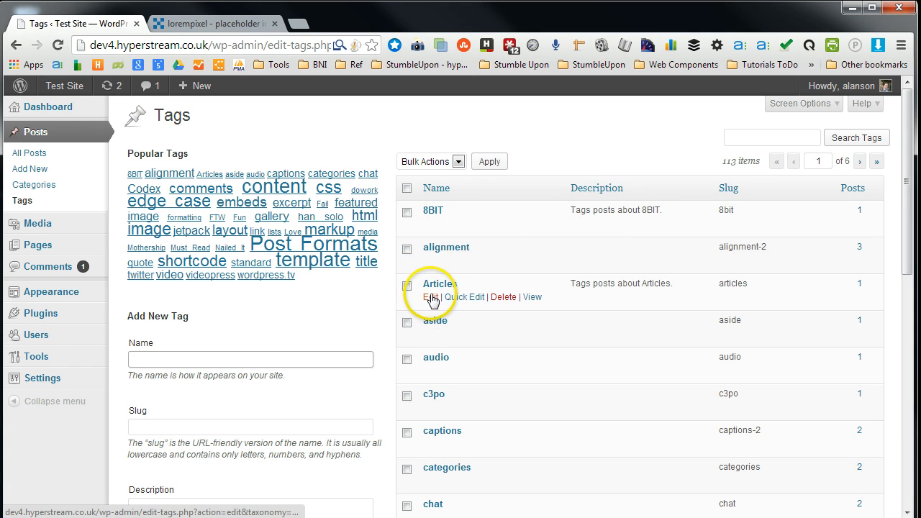
click(430, 286)
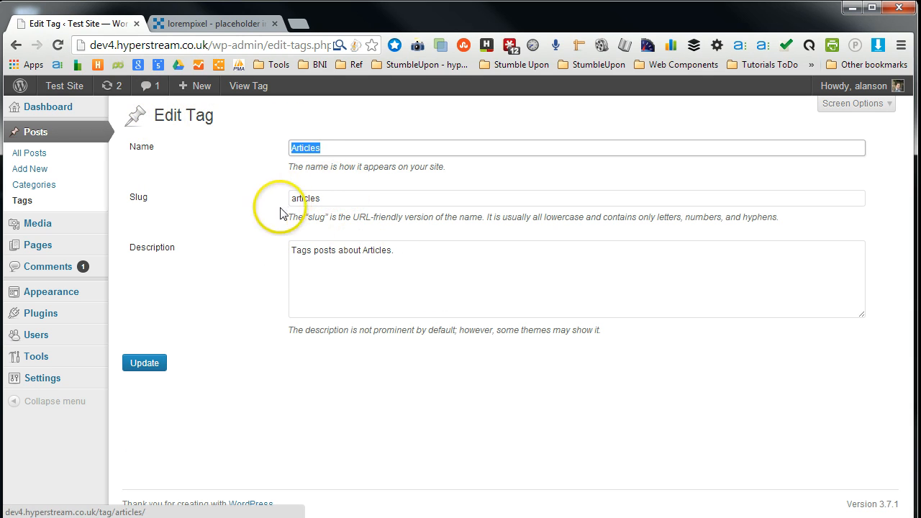
click(15, 46)
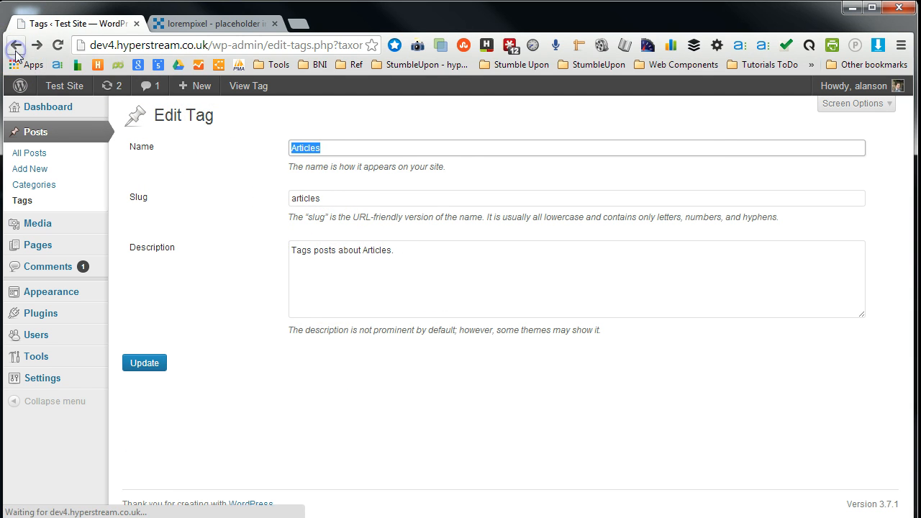